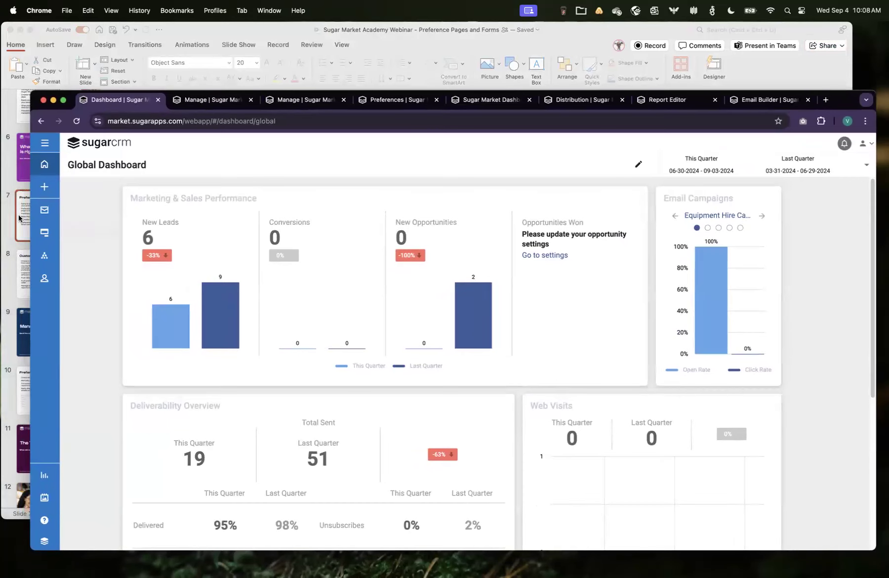
- Open the overview of preference lists in the Lists area
click(44, 143)
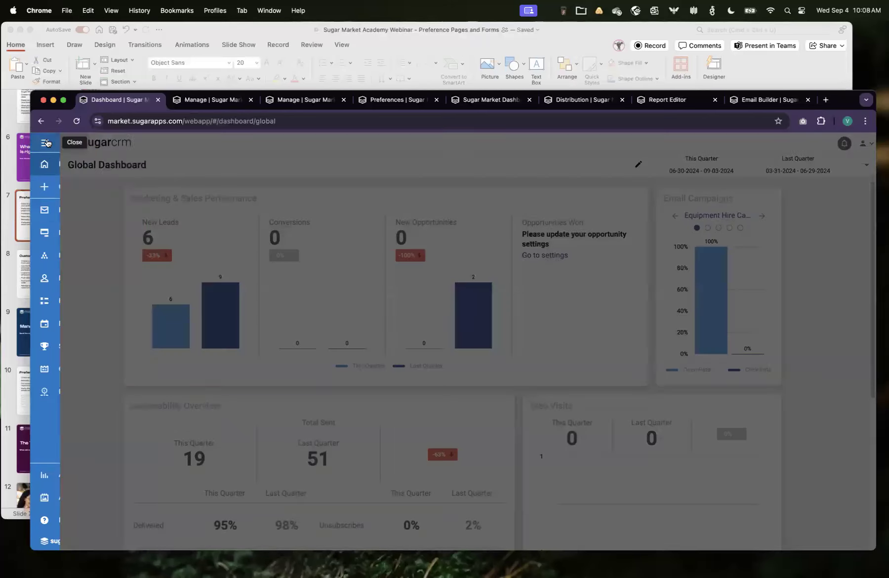
click(60, 301)
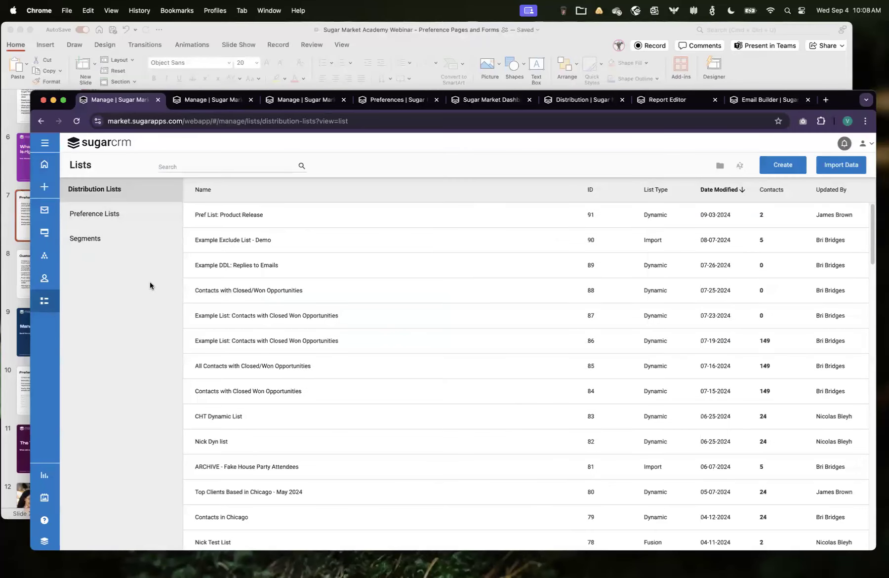
click(95, 221)
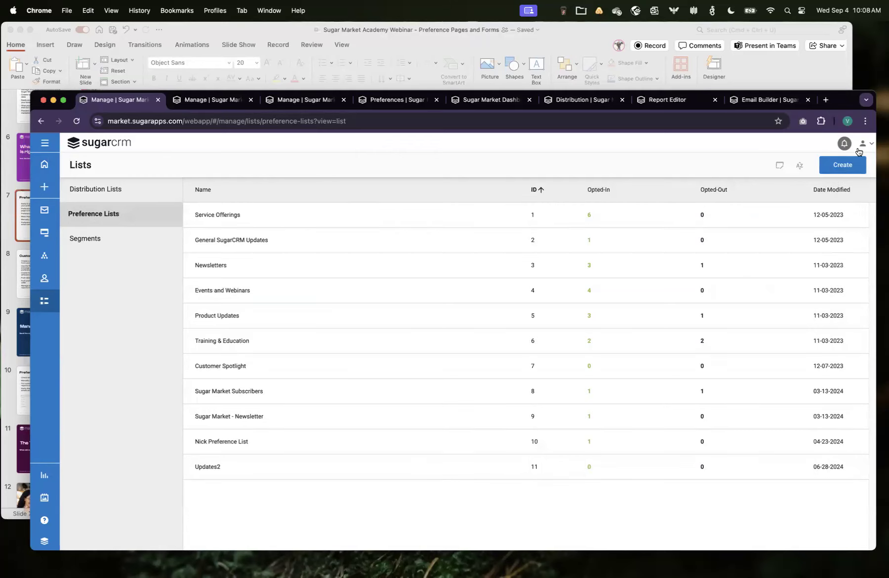
- Look at the fields for creating a new preference list, and cancel without creating one
click(845, 169)
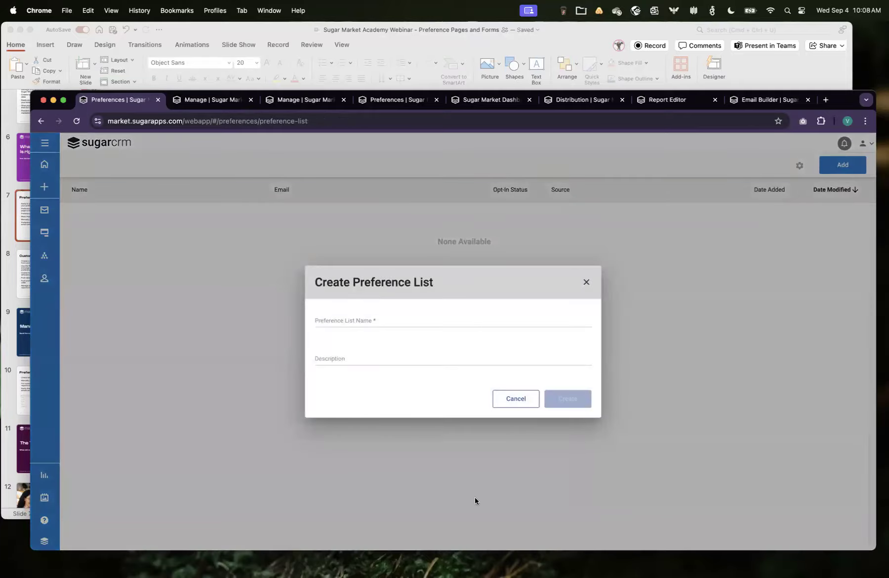
click(452, 328)
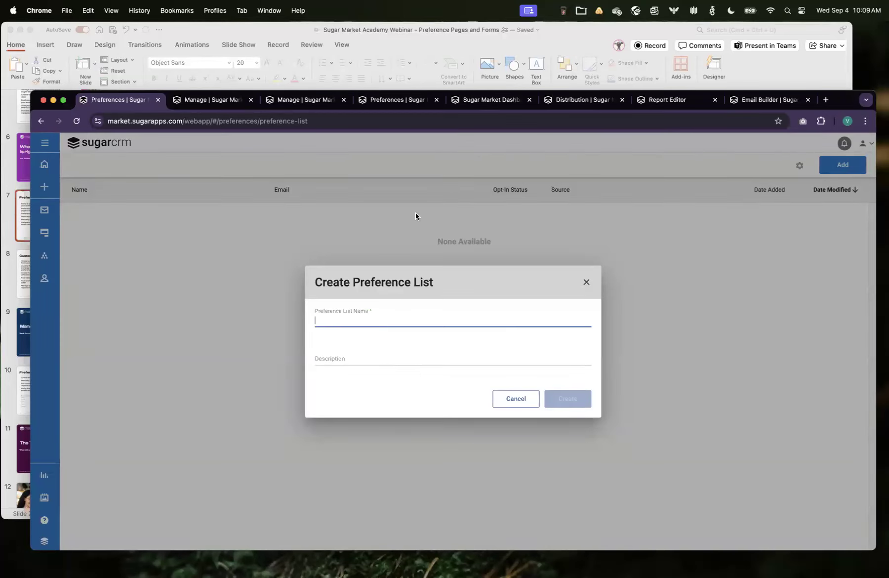
click(518, 420)
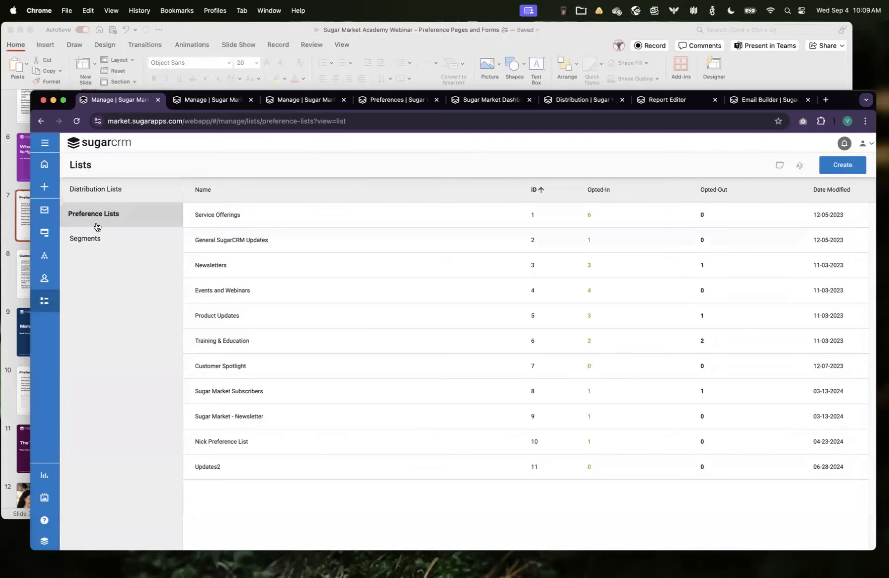
- Open the preference page editor and review its Logo and Page Details and Appearance settings
click(780, 166)
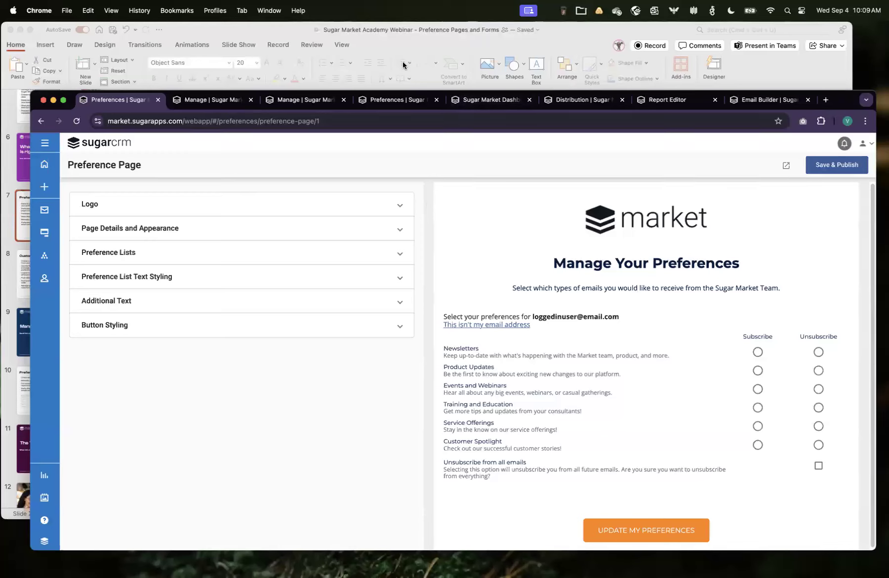
click(276, 208)
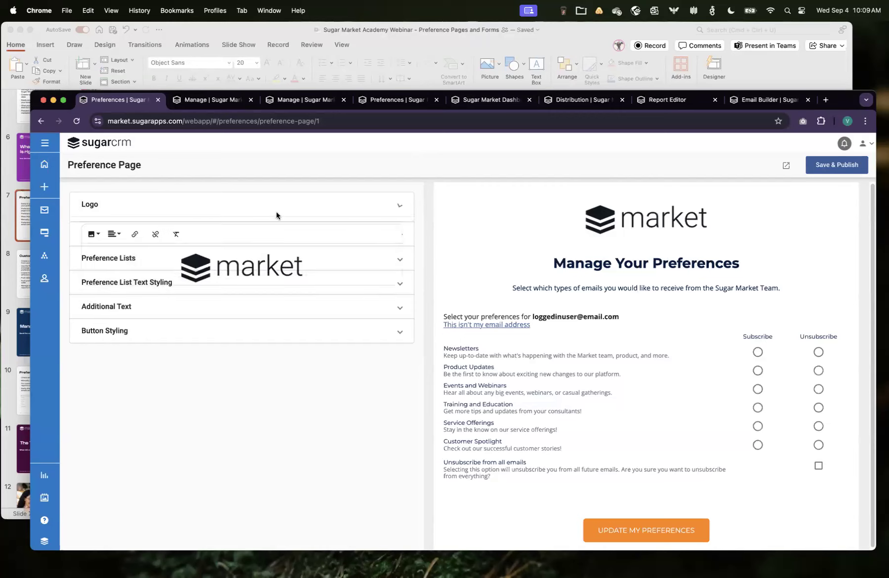
click(213, 316)
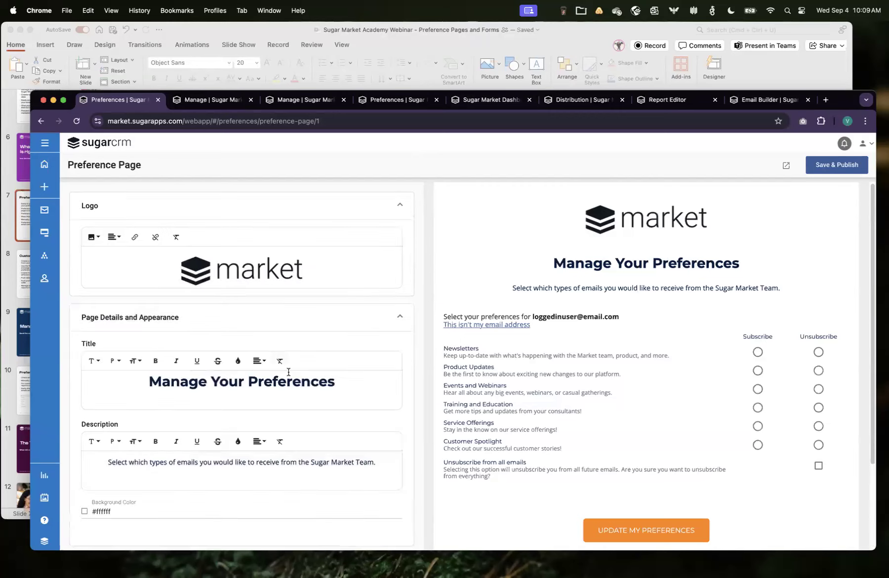
click(390, 210)
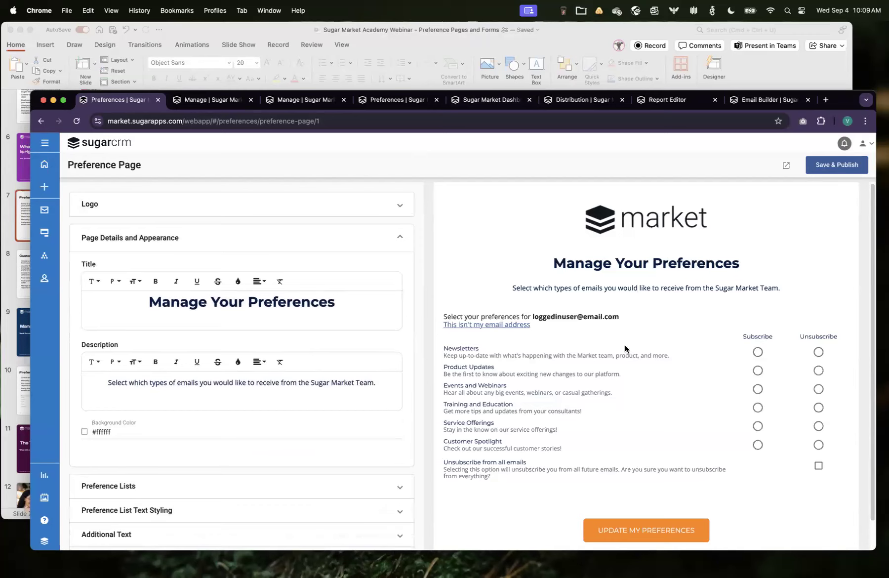
drag(512, 266, 750, 274)
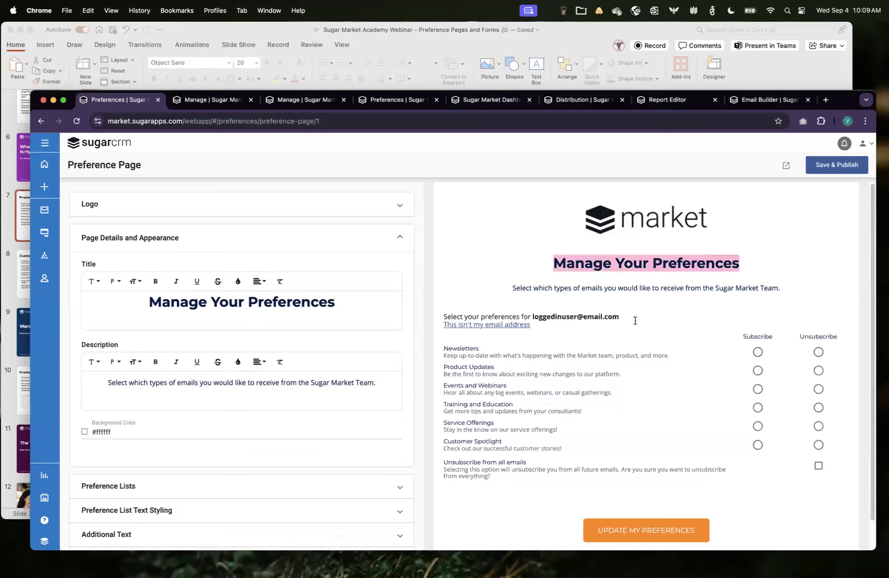
click(398, 238)
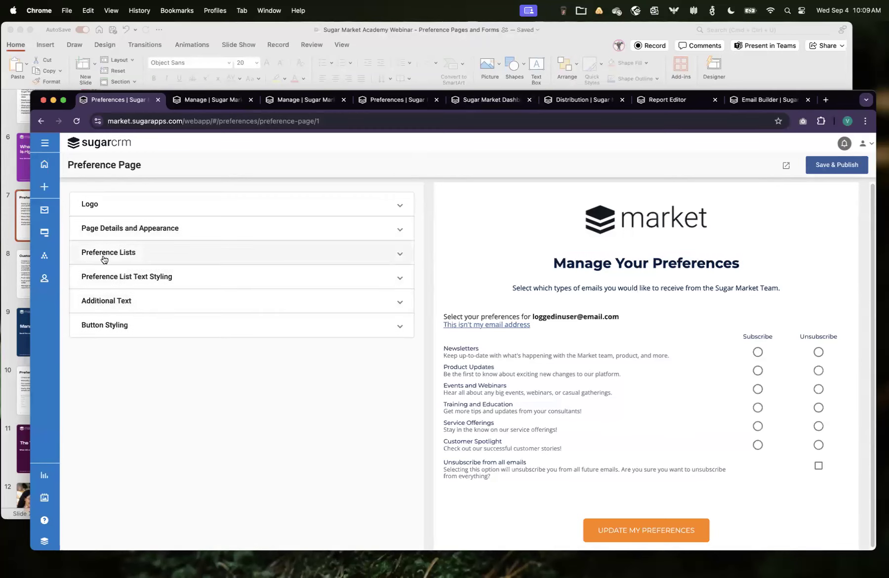
- Examine the page's Preference Lists section and the fields for adding a list, cancelling without adding one
click(159, 260)
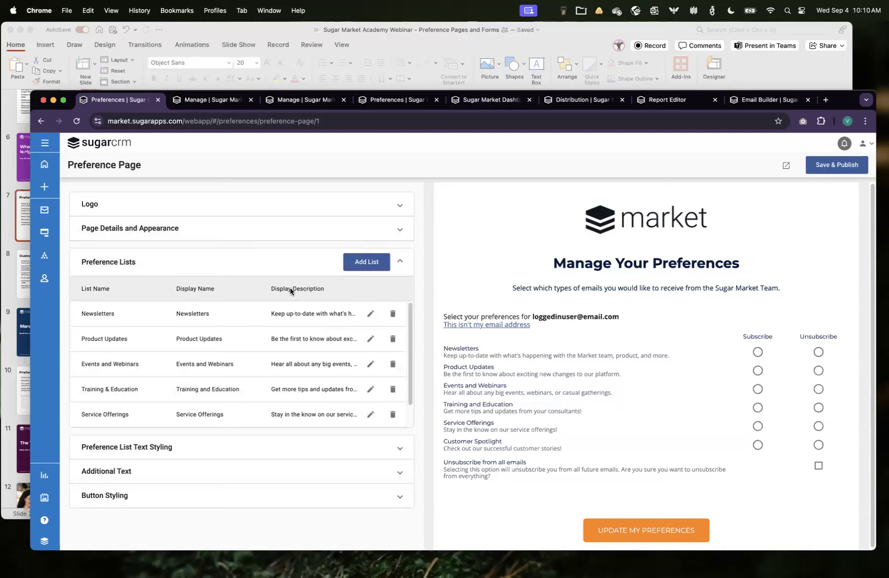
click(370, 271)
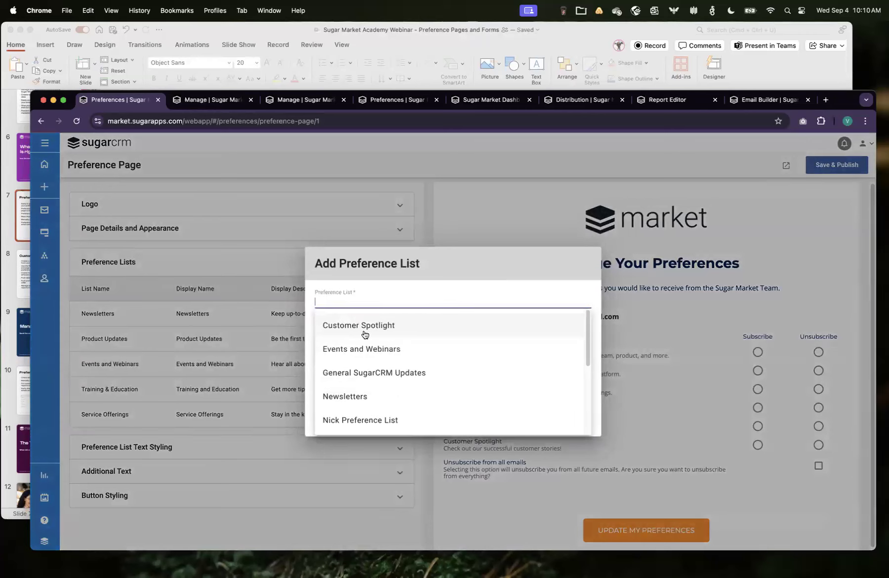
scroll(371, 375, down, 5)
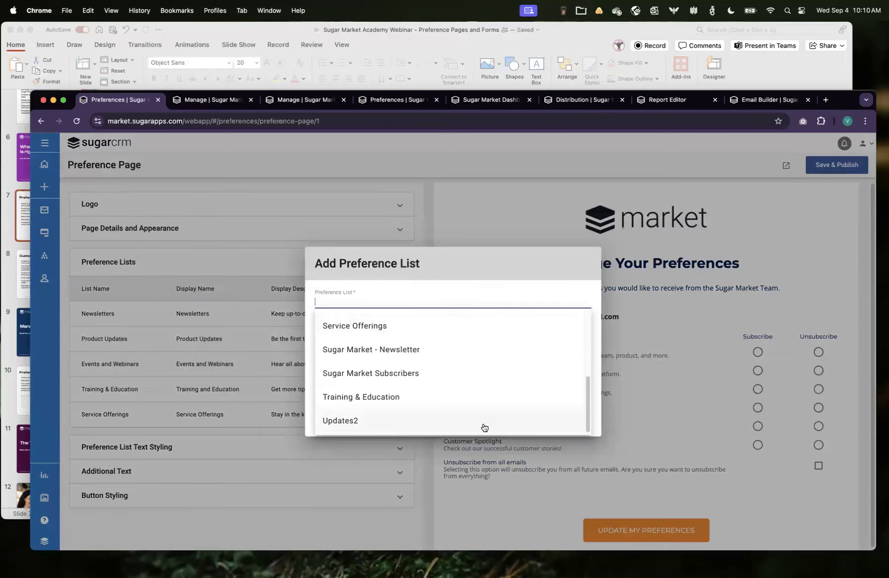
click(572, 263)
click(331, 341)
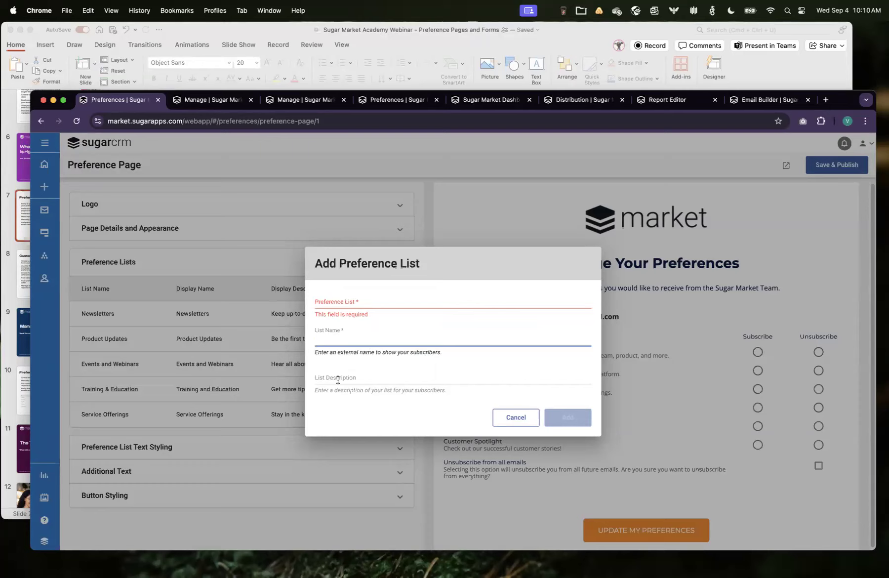
click(361, 377)
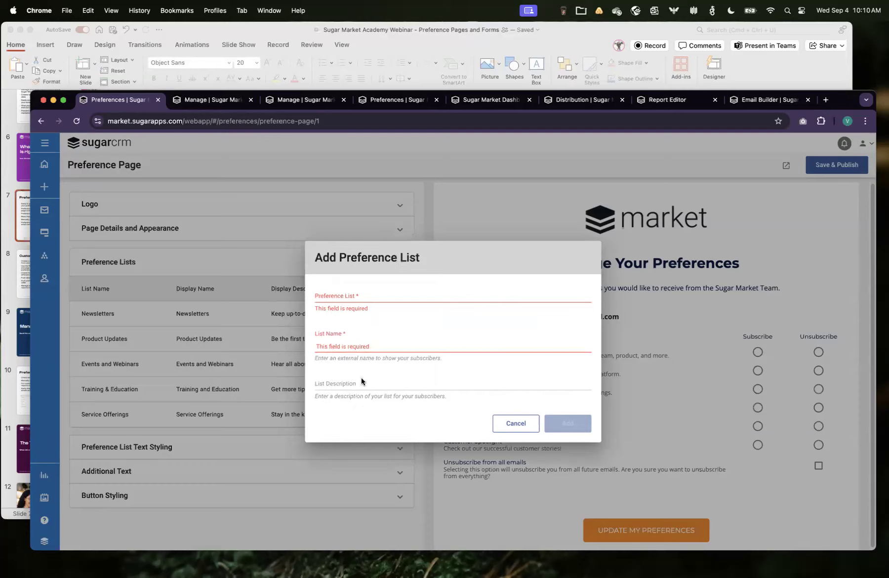
click(508, 428)
drag(441, 349, 667, 358)
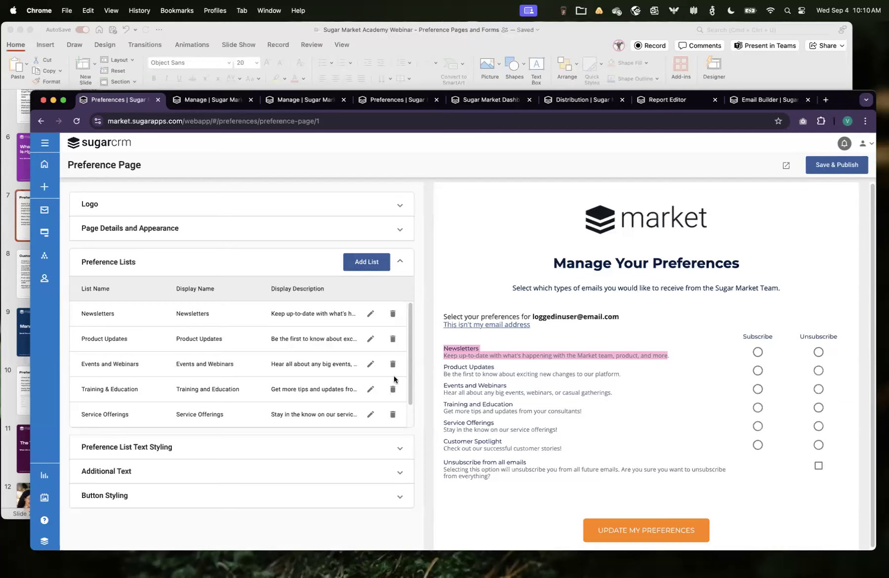
click(402, 262)
- Review the preference page's list text, additional text and button styling settings, and preview the full page
click(130, 283)
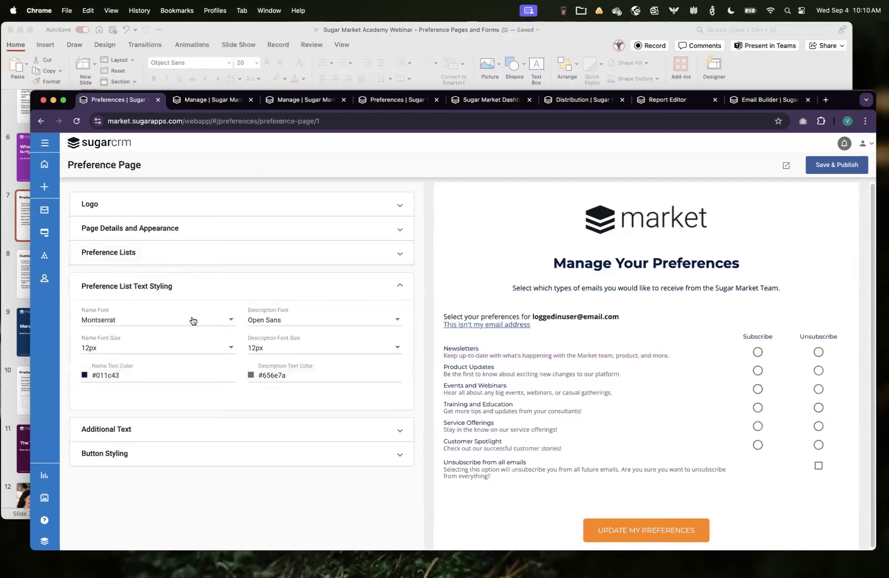
click(401, 284)
click(159, 301)
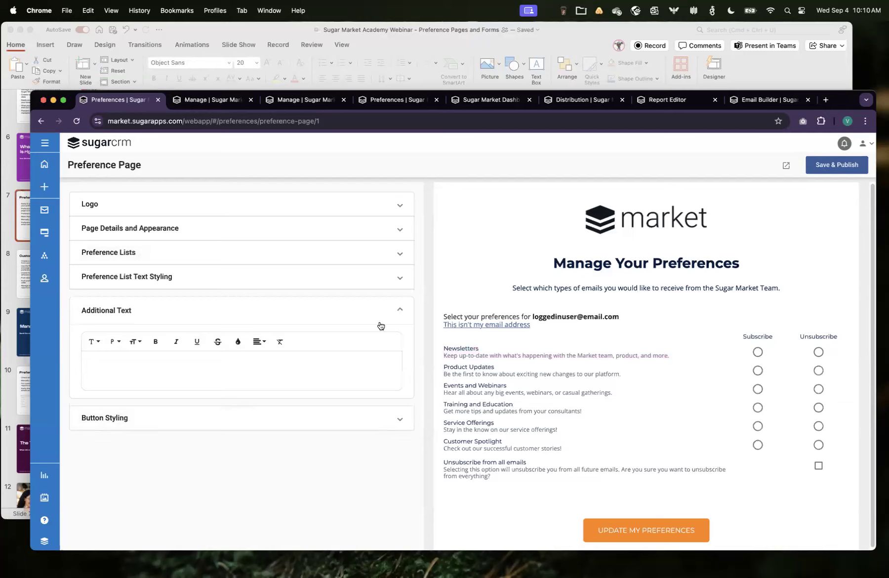
click(401, 311)
click(157, 322)
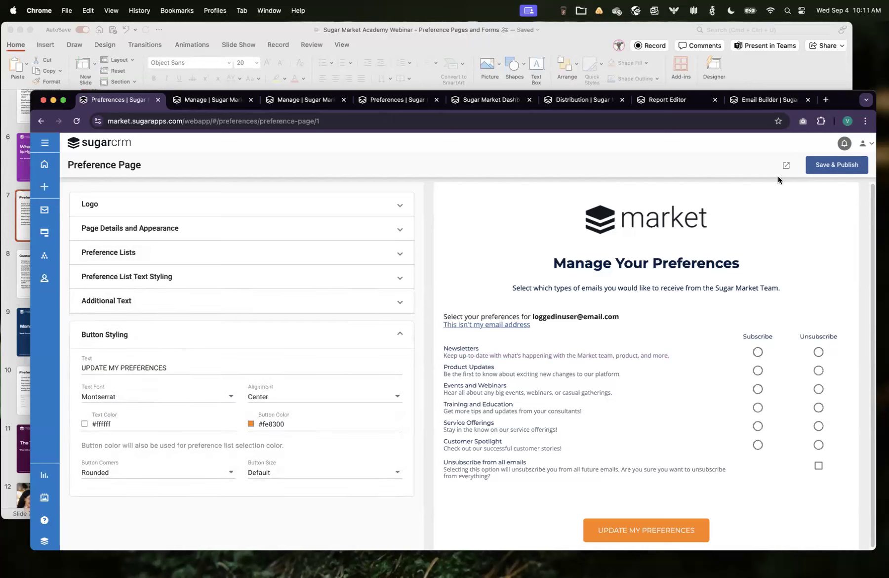
click(786, 166)
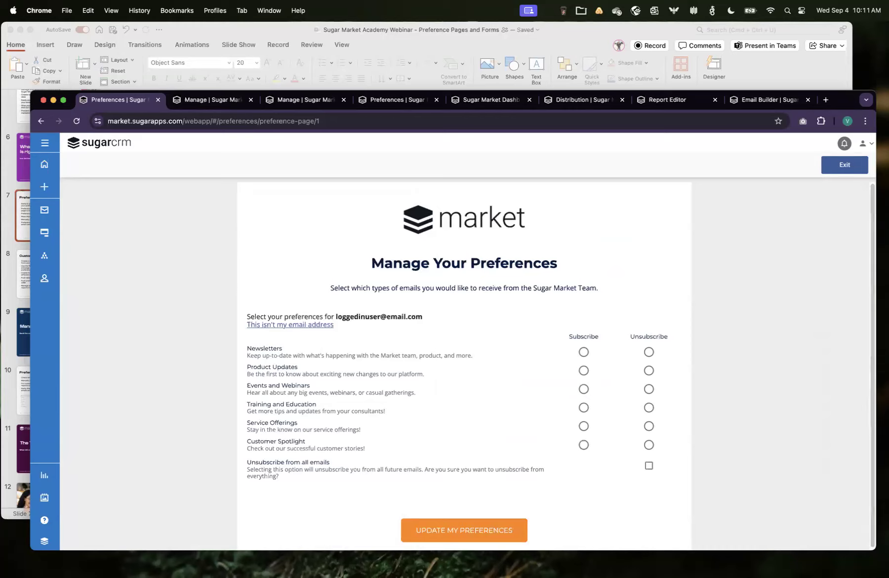
click(842, 167)
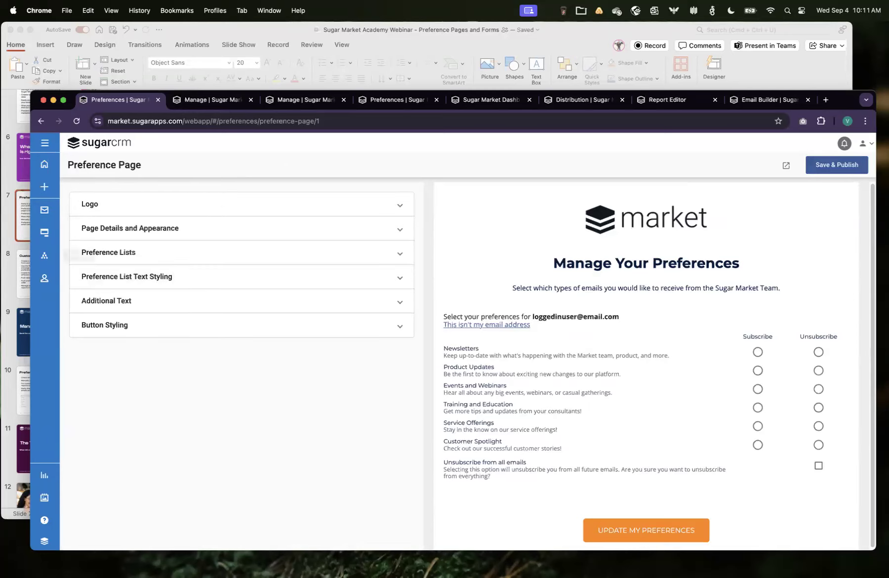
- Open the "Webinar - Preference Center Email" draft and review its setup details down to the subscription options
click(44, 143)
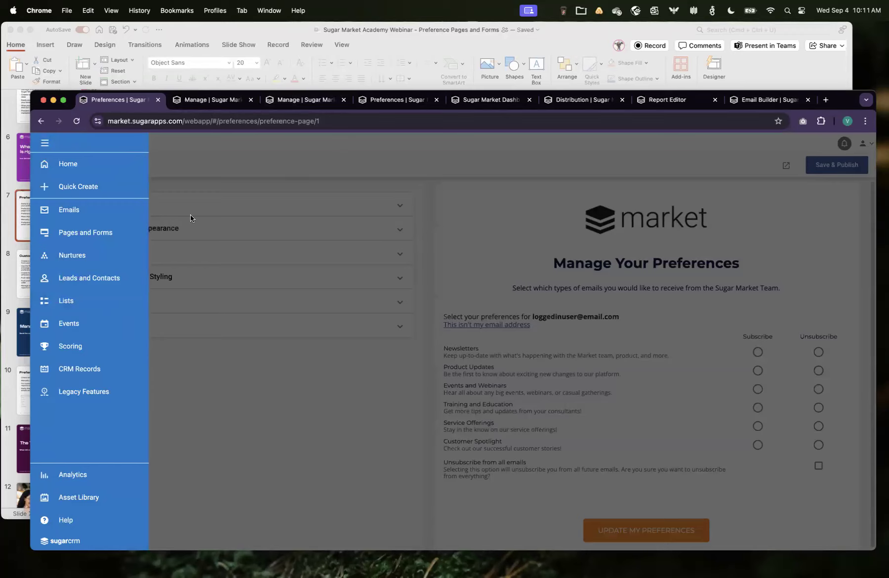
click(68, 215)
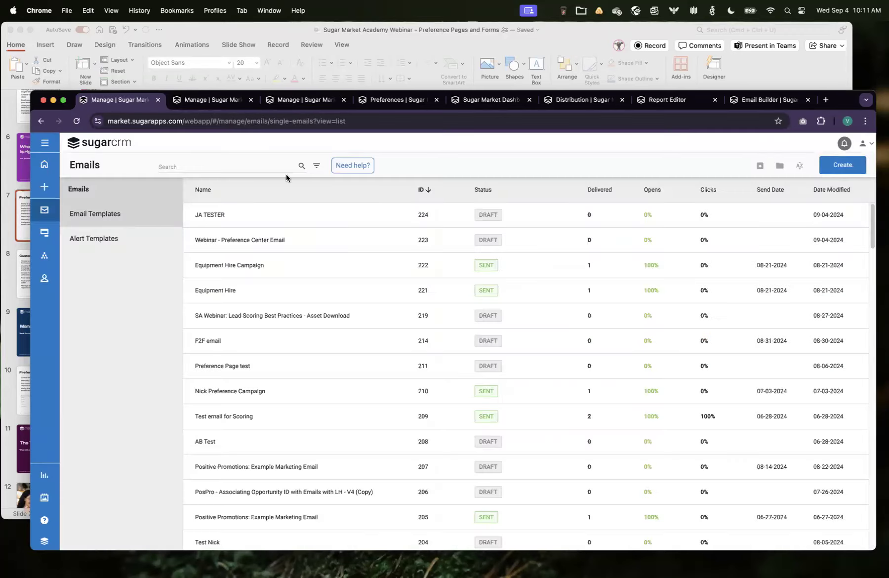
click(232, 242)
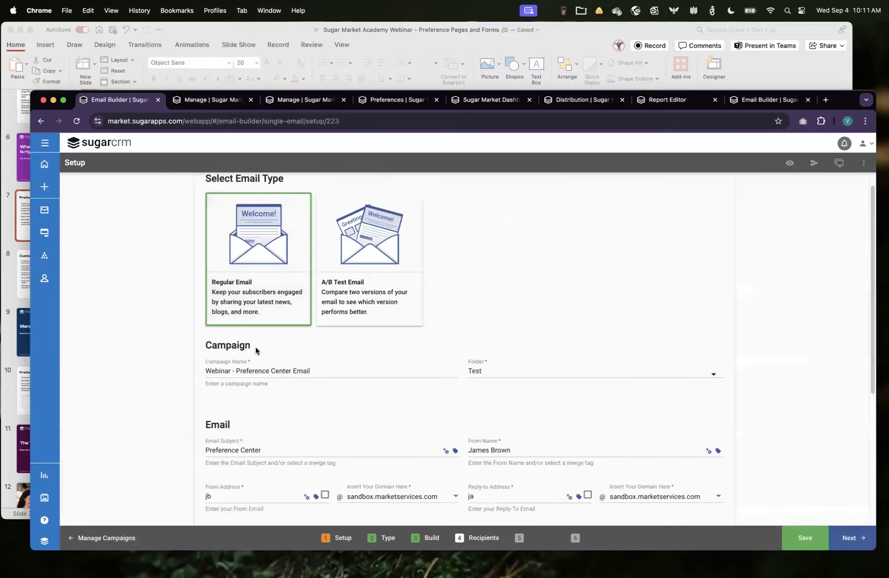
scroll(256, 347, down, 3)
scroll(552, 387, down, 3)
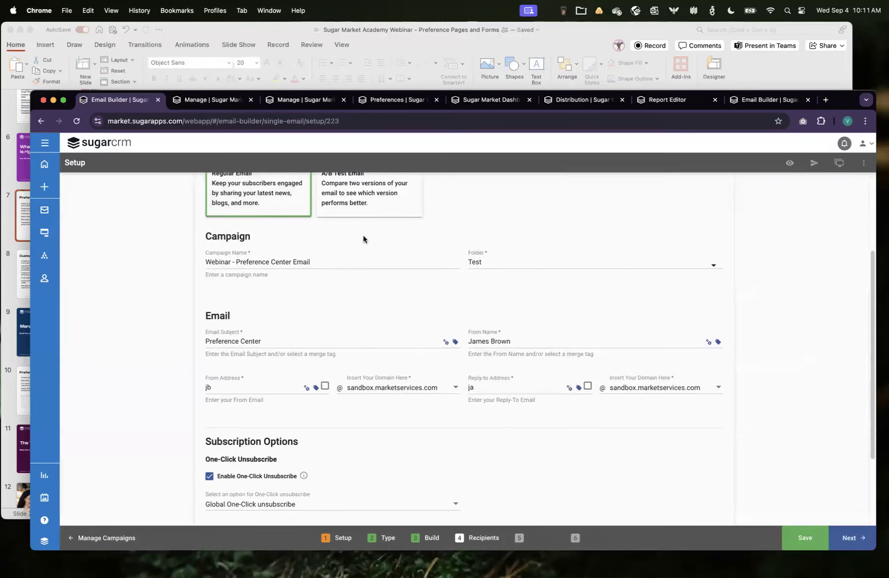
scroll(410, 424, down, 3)
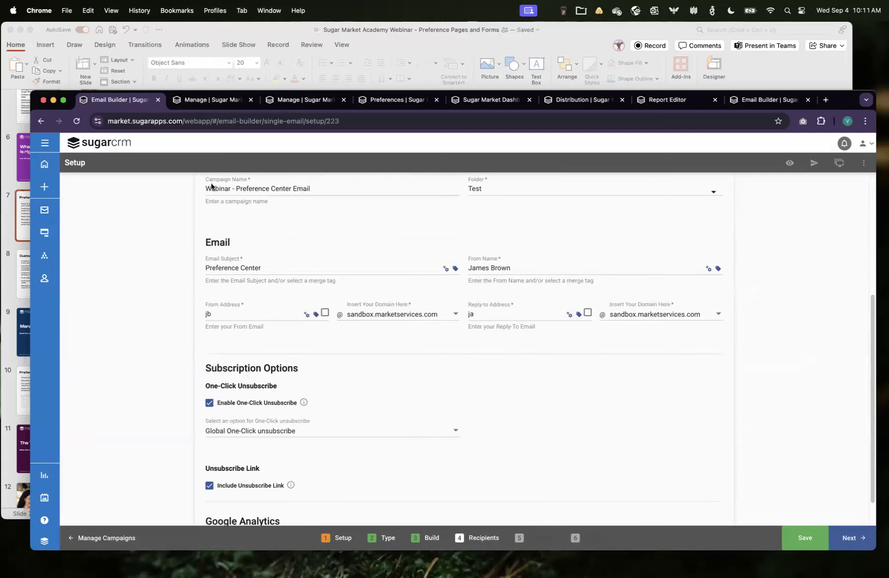
scroll(296, 356, down, 2)
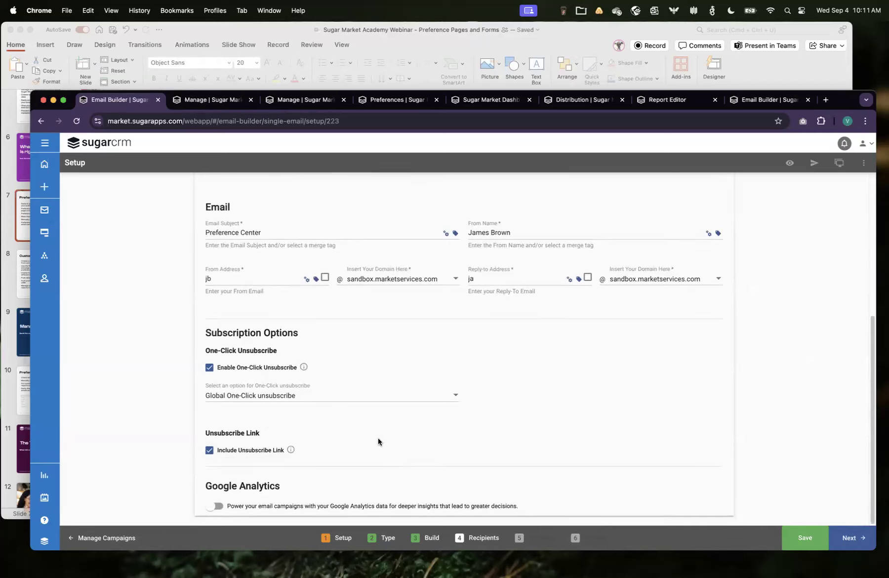
- Go to the email's Build stage and open the link settings of the Unsubscribe text in the footer
click(425, 542)
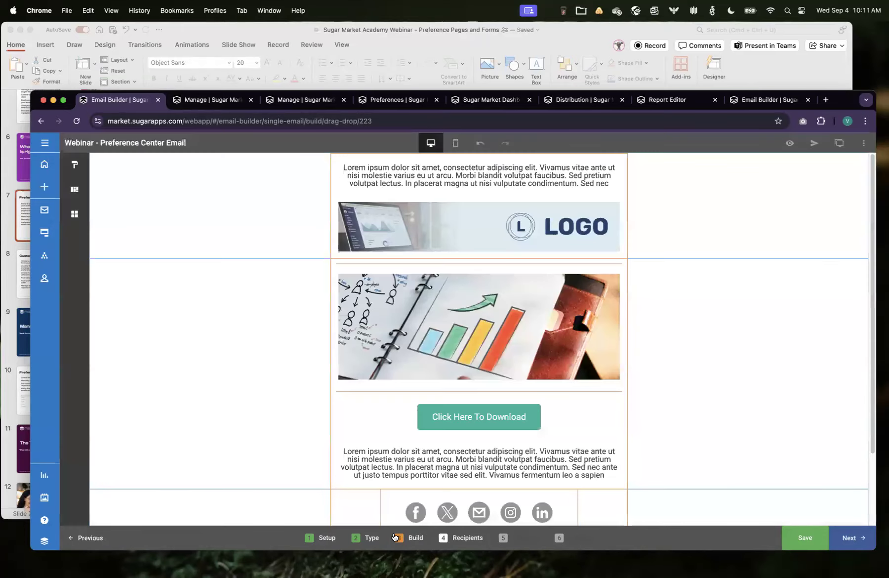
scroll(430, 420, down, 2)
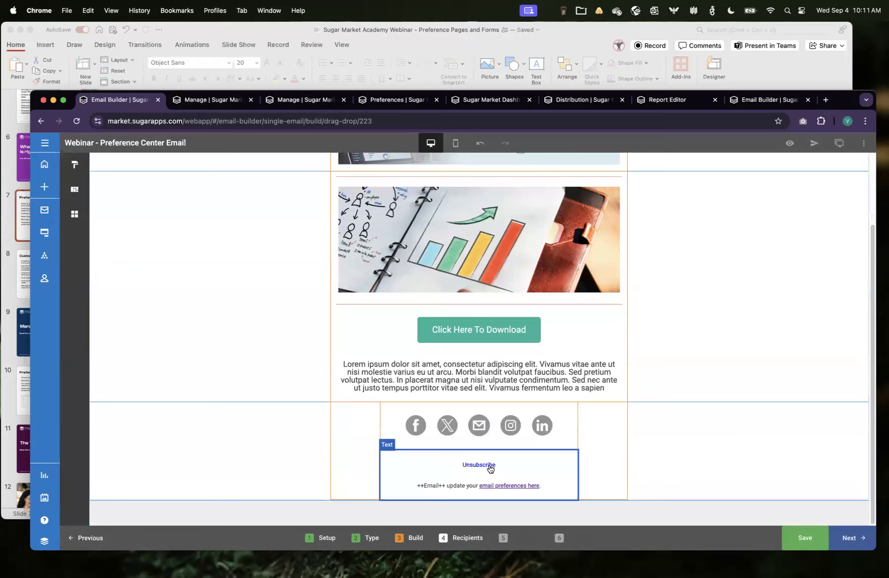
click(477, 469)
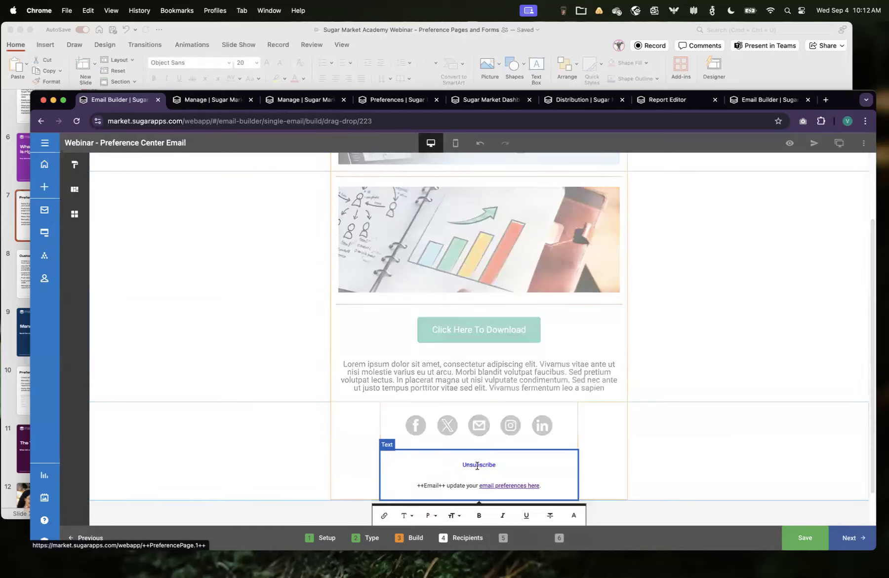
click(386, 475)
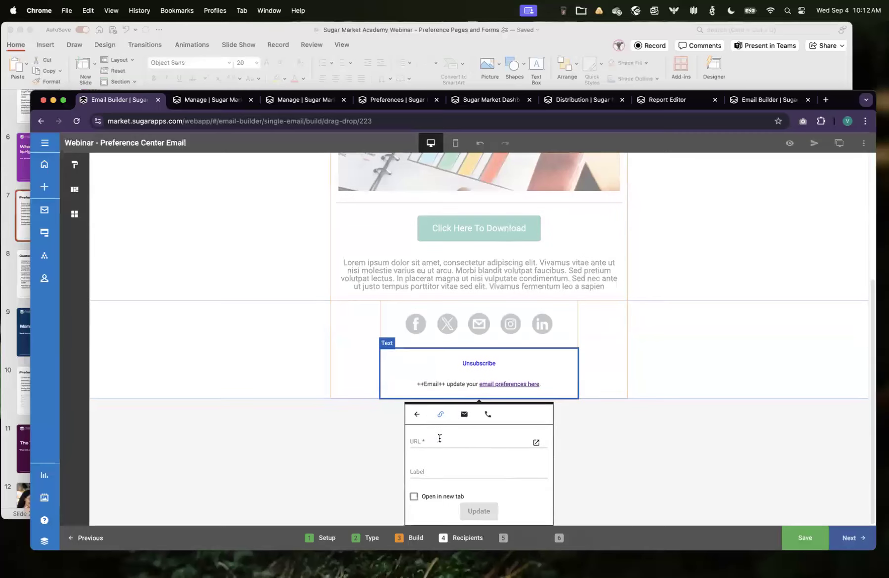
click(489, 359)
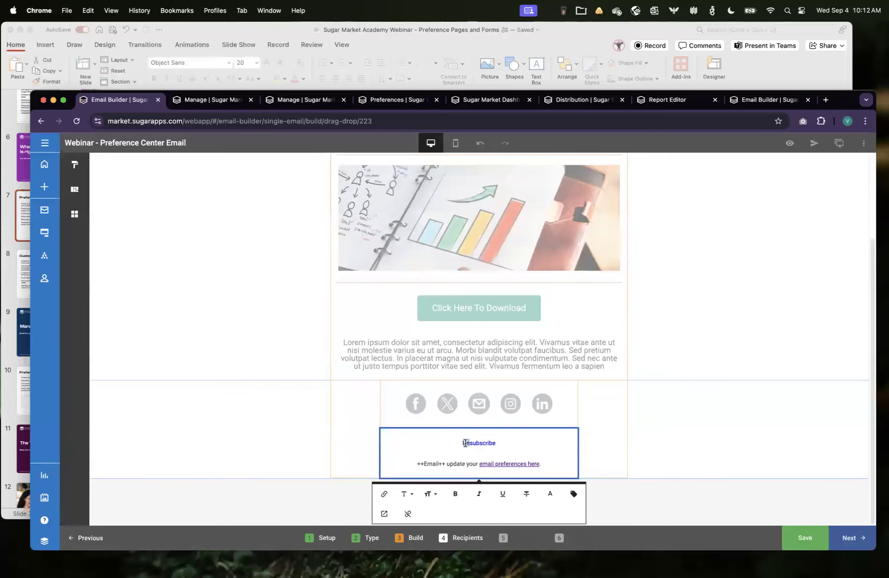
drag(508, 443, 463, 445)
click(384, 493)
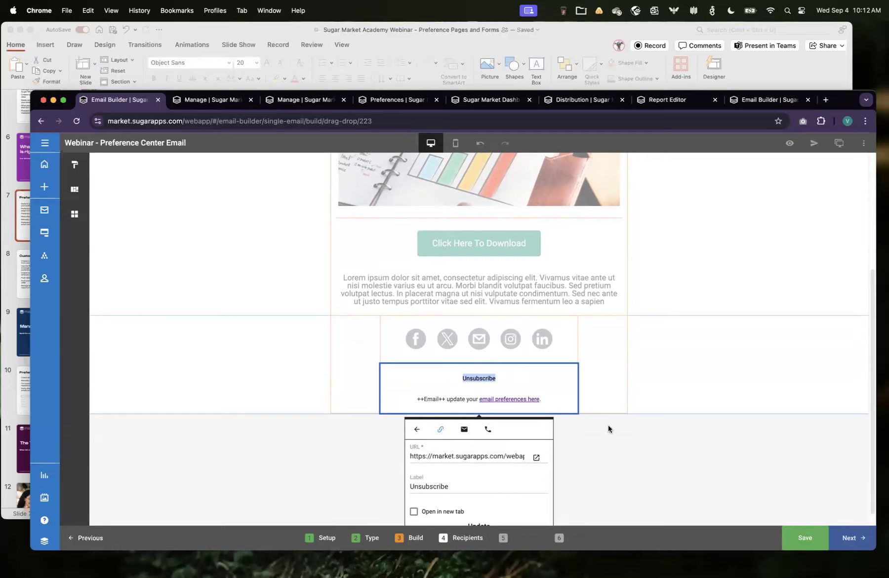
- Close the Unsubscribe link settings, leave the email builder and switch to the PowerPoint presentation
click(681, 370)
scroll(404, 418, up, 2)
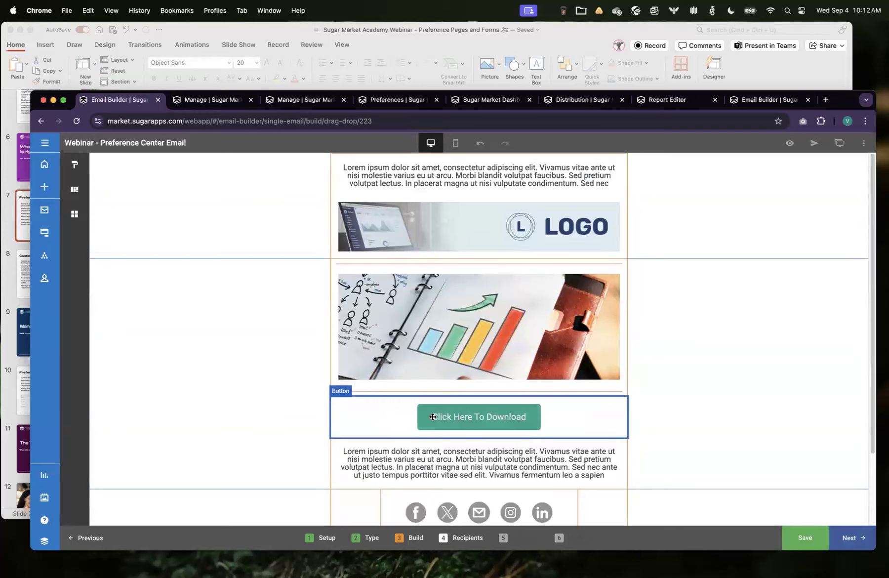
click(45, 164)
click(377, 37)
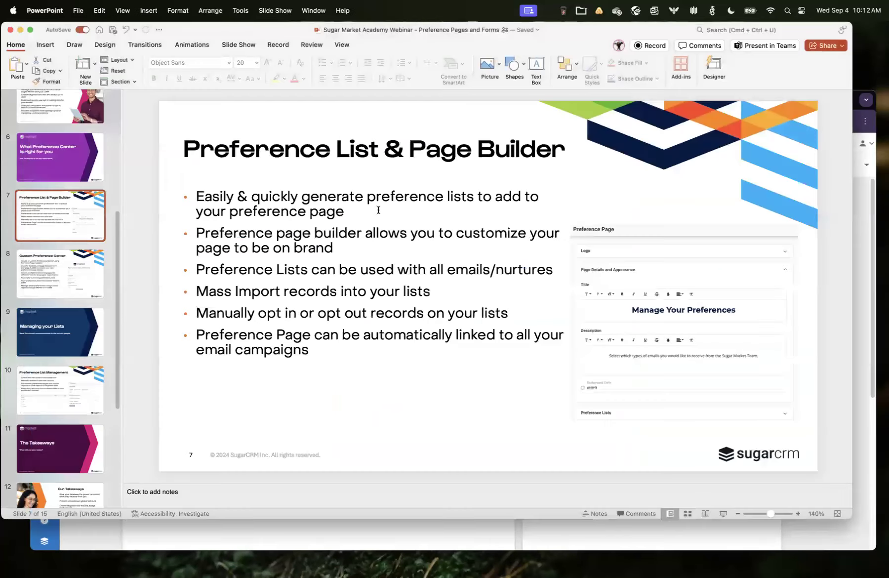
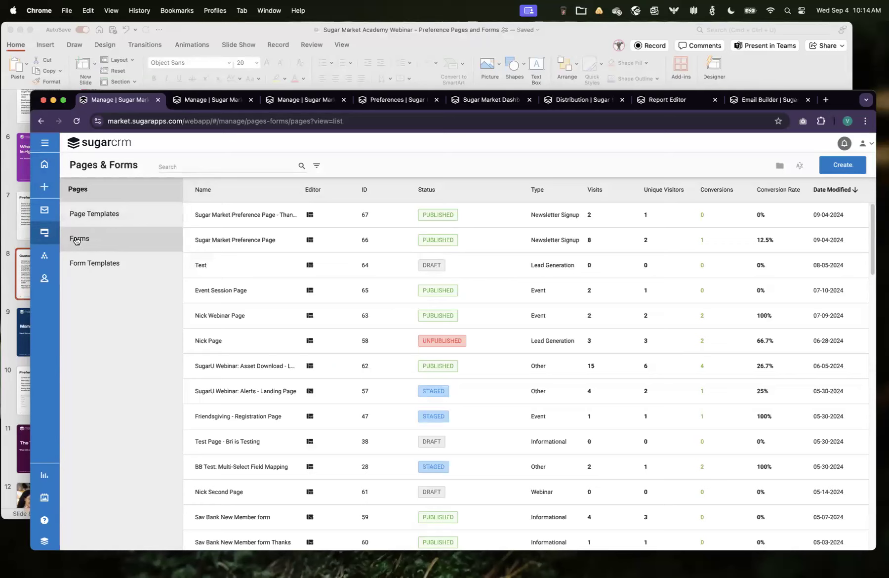
- Open the "Example Preference Center" form in Sugar Market and review its basic details and its list of form fields
click(97, 241)
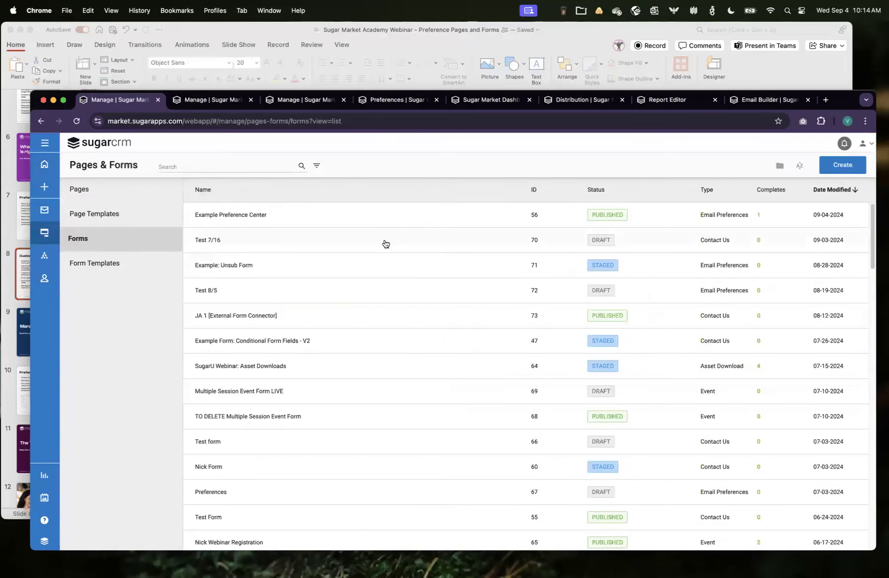
click(231, 215)
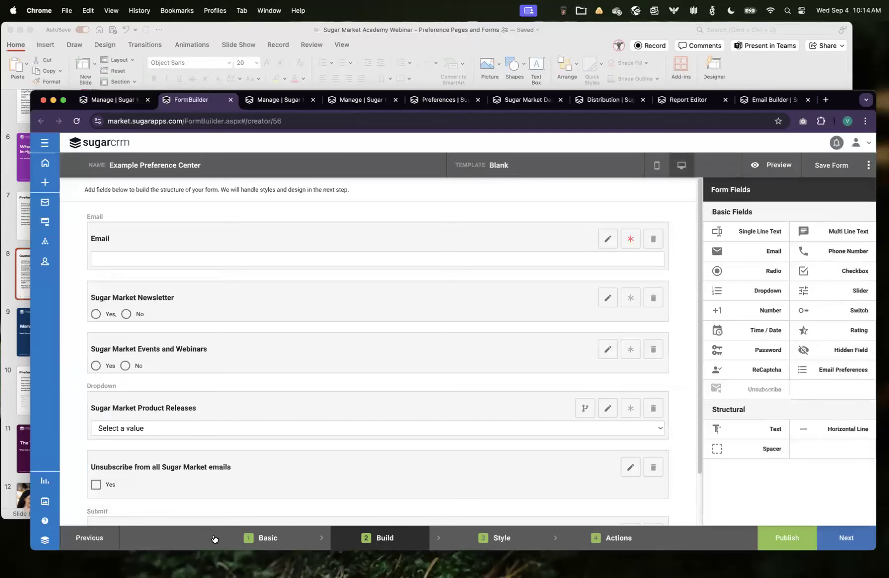
click(276, 538)
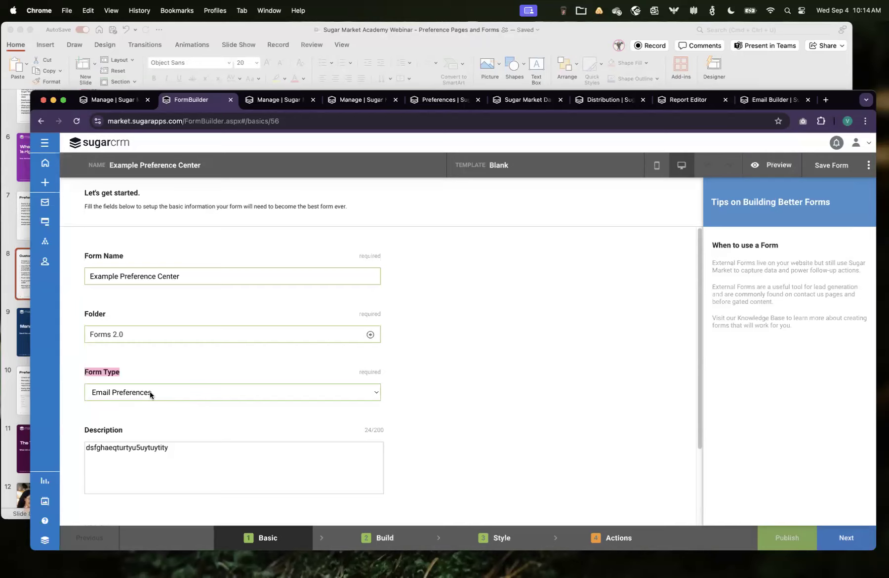
click(382, 537)
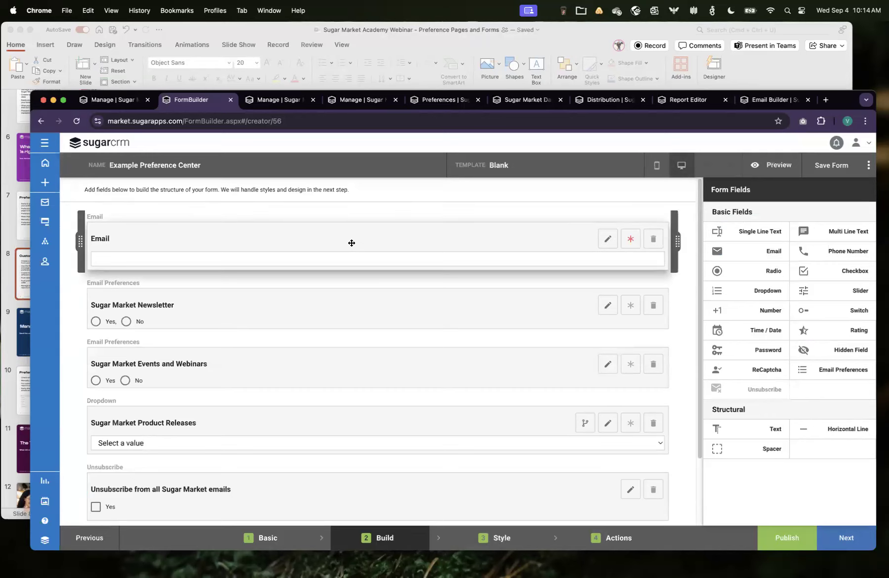
scroll(361, 240, down, 2)
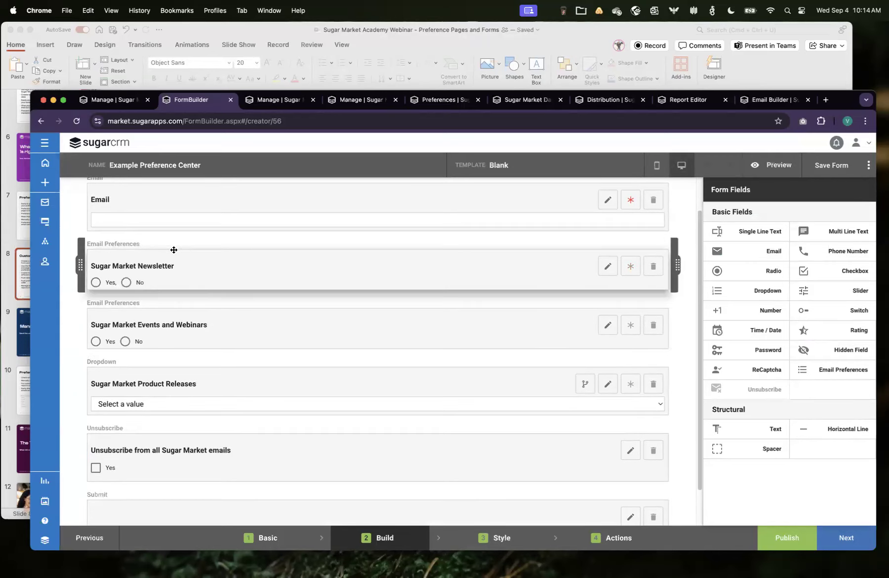
- Examine the Sugar Market Newsletter field's settings, including its preference list, display and return values, orientation and default value
click(608, 266)
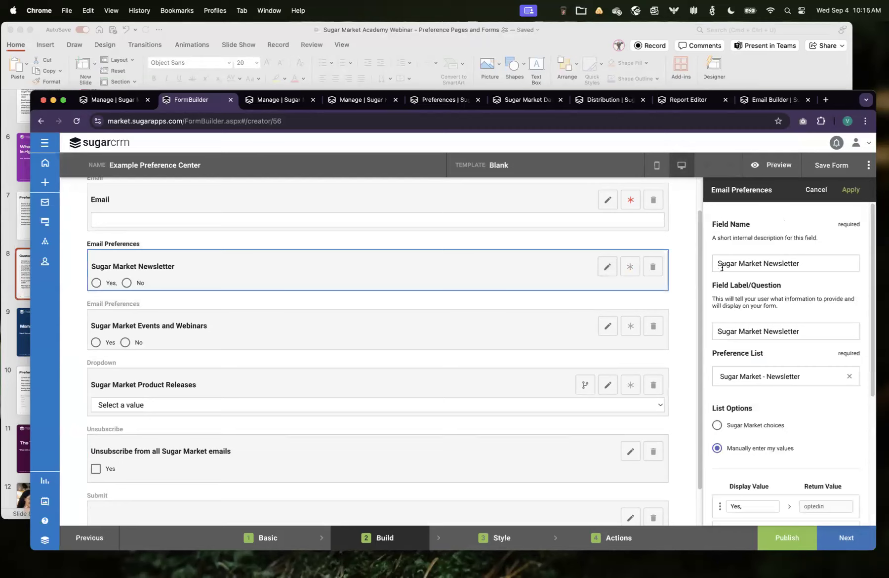
scroll(822, 361, down, 3)
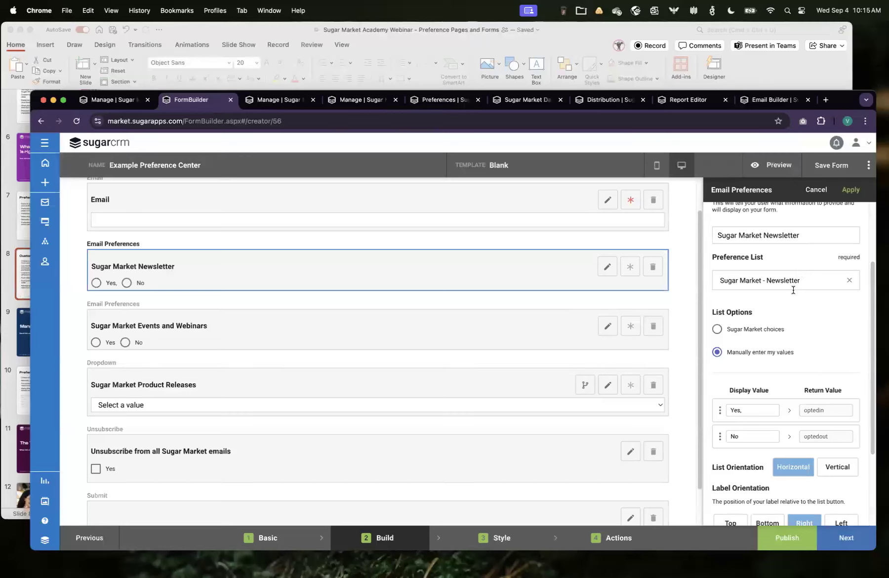
scroll(785, 333, down, 1)
scroll(784, 335, down, 3)
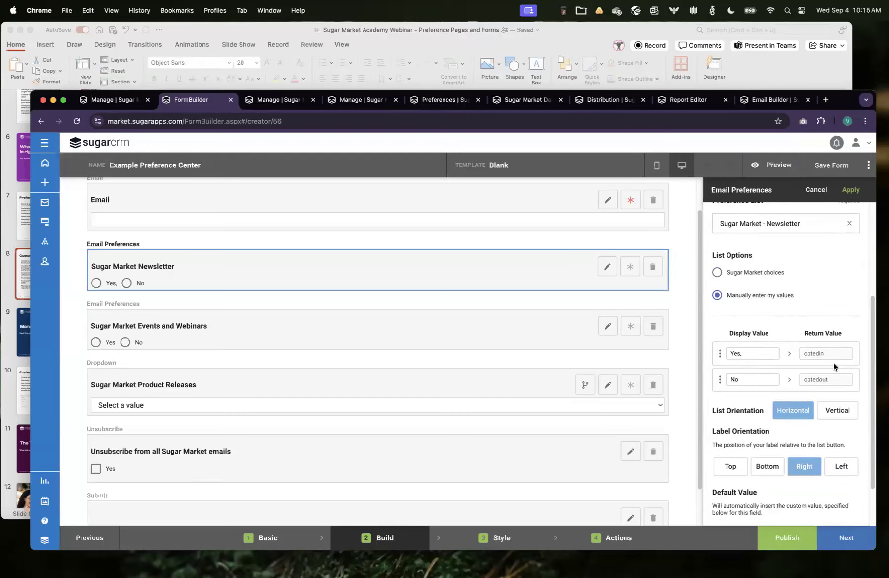
drag(810, 381, 851, 381)
click(829, 353)
scroll(753, 382, down, 2)
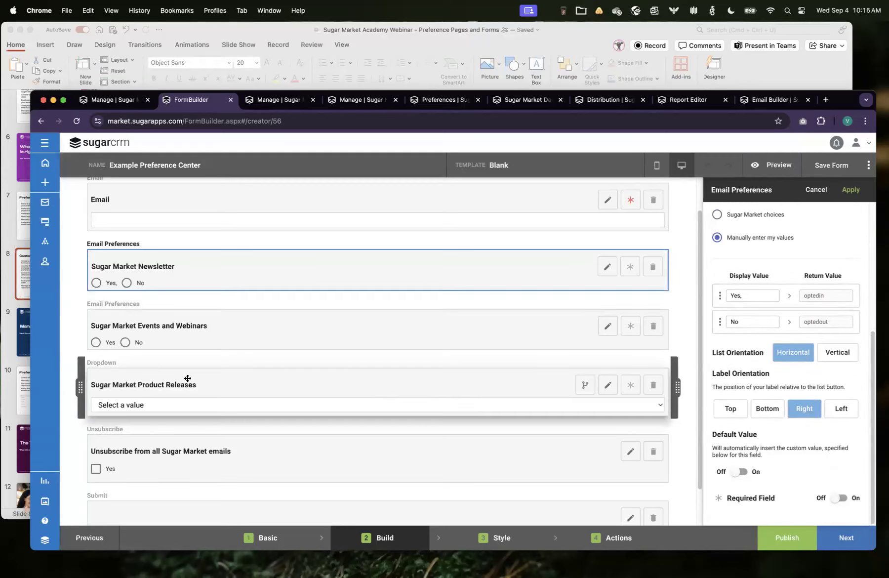
- Examine the Sugar Market Product Releases dropdown's label, CRM field mapping, overwrite setting and list values, and apply the field settings
scroll(331, 387, down, 1)
scroll(331, 387, down, 2)
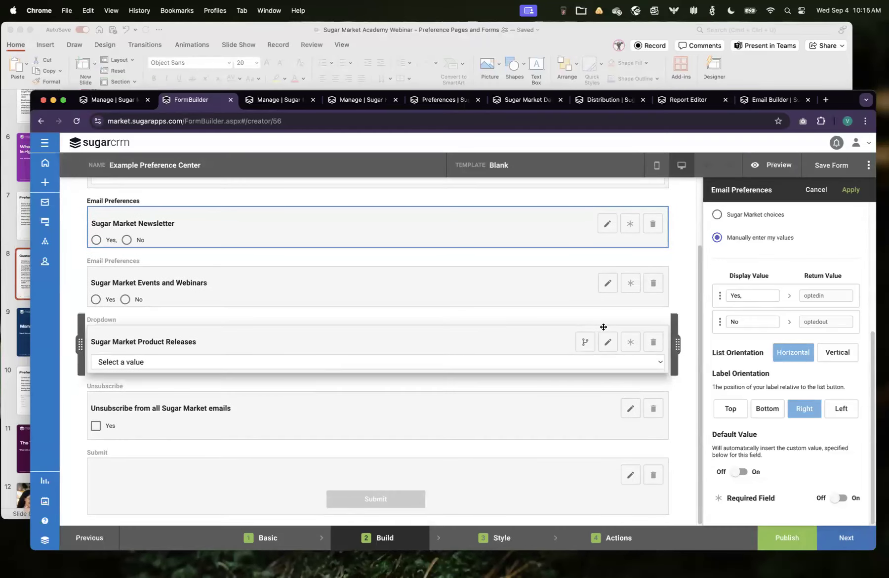
click(610, 343)
scroll(804, 336, up, 5)
scroll(803, 336, up, 4)
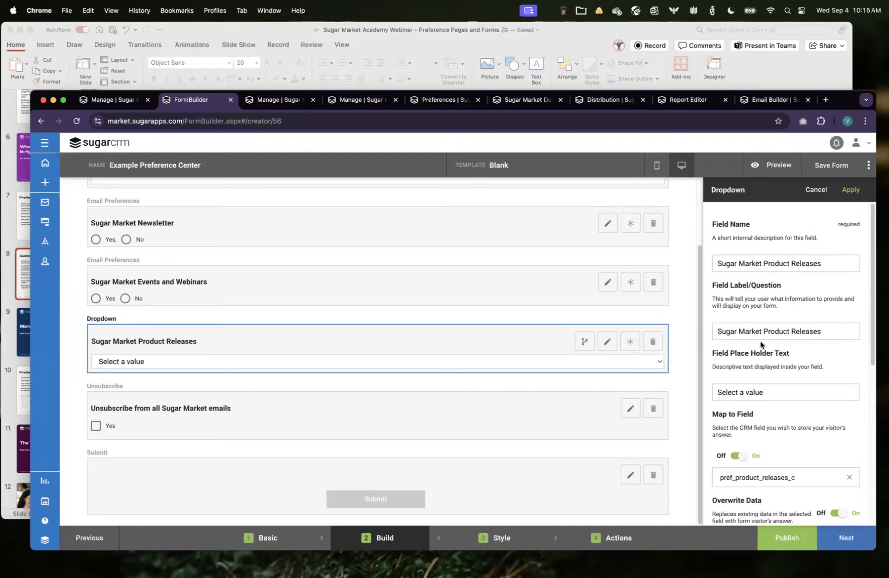
scroll(760, 341, down, 2)
drag(717, 296, 844, 298)
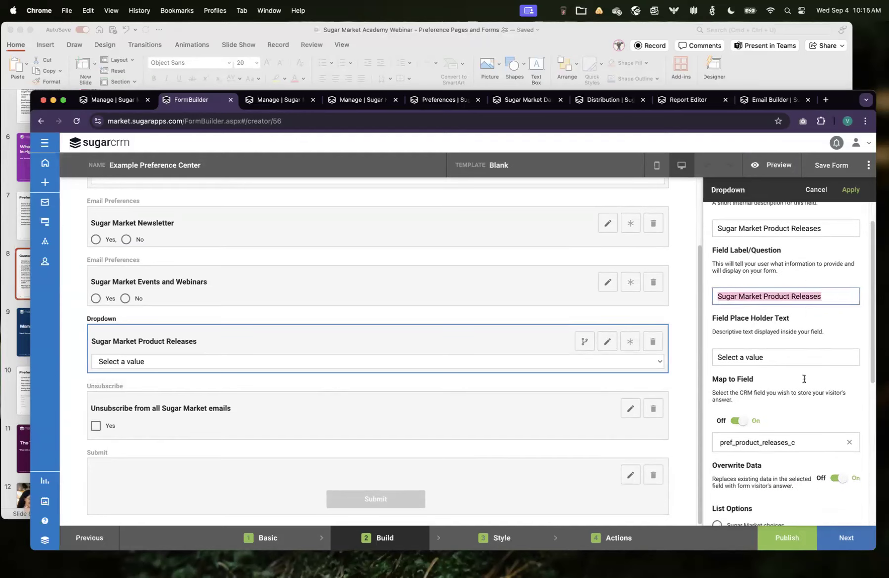
scroll(775, 390, down, 4)
scroll(769, 375, down, 4)
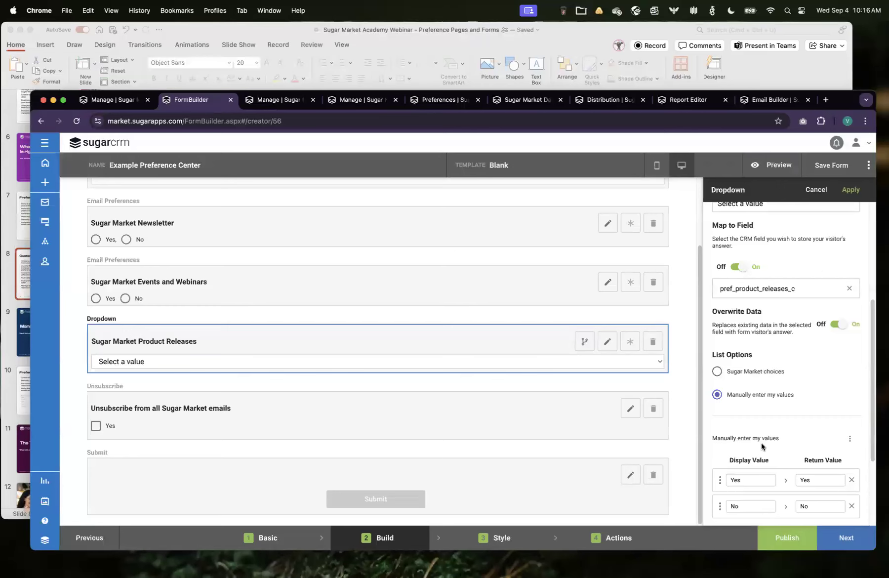
scroll(761, 443, down, 3)
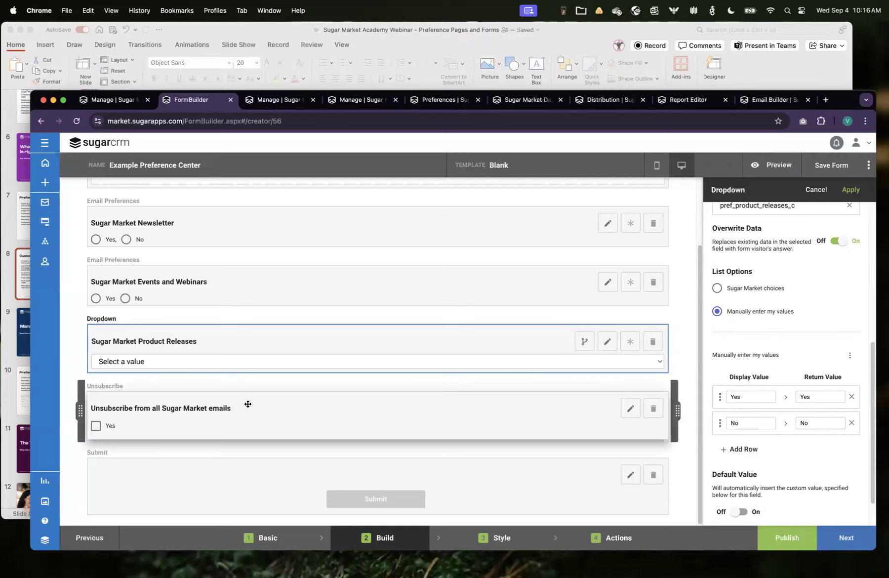
click(851, 189)
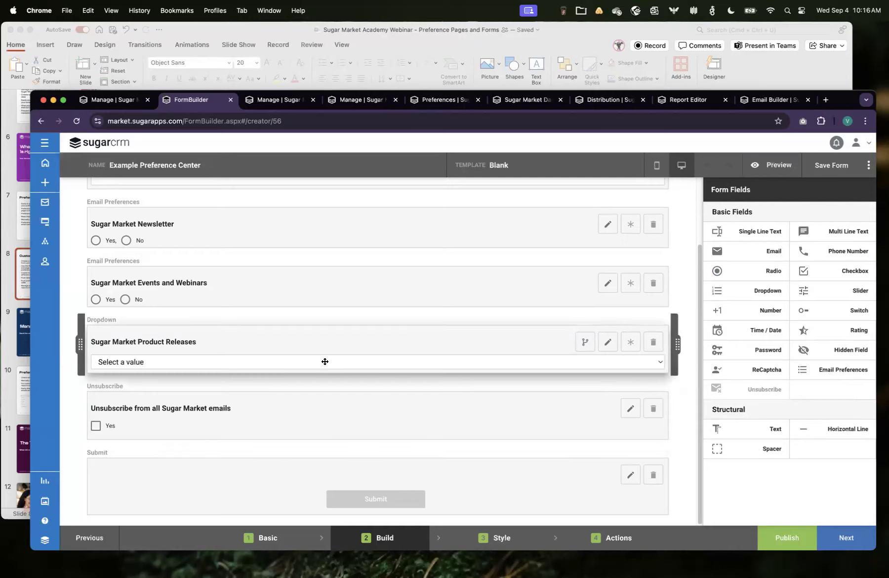
- Recheck the form's basic details, publish the form from its Actions stage and exit the web code dialog
click(269, 539)
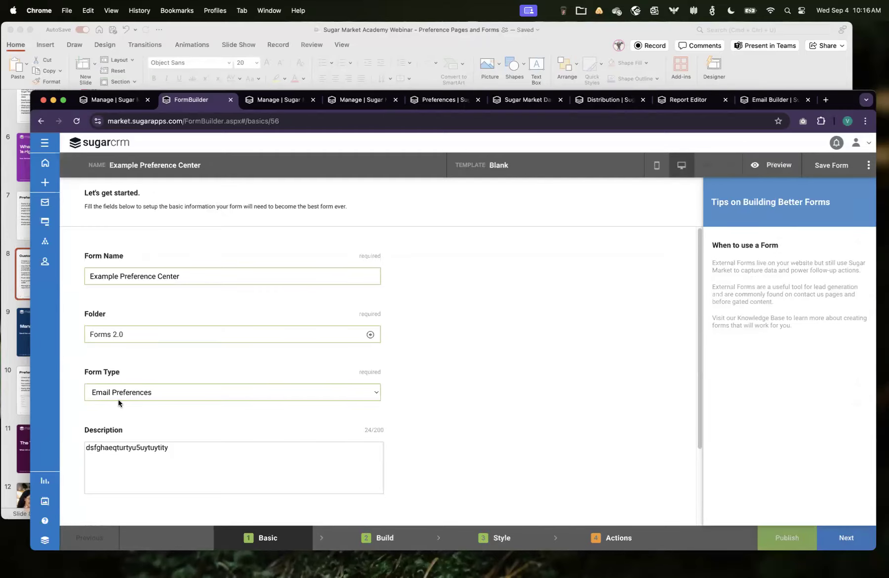
click(628, 539)
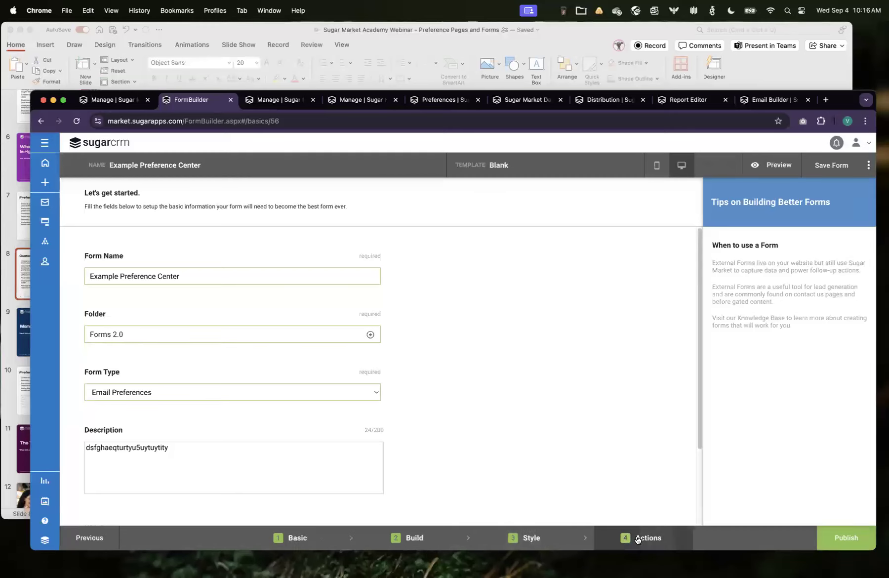
click(850, 537)
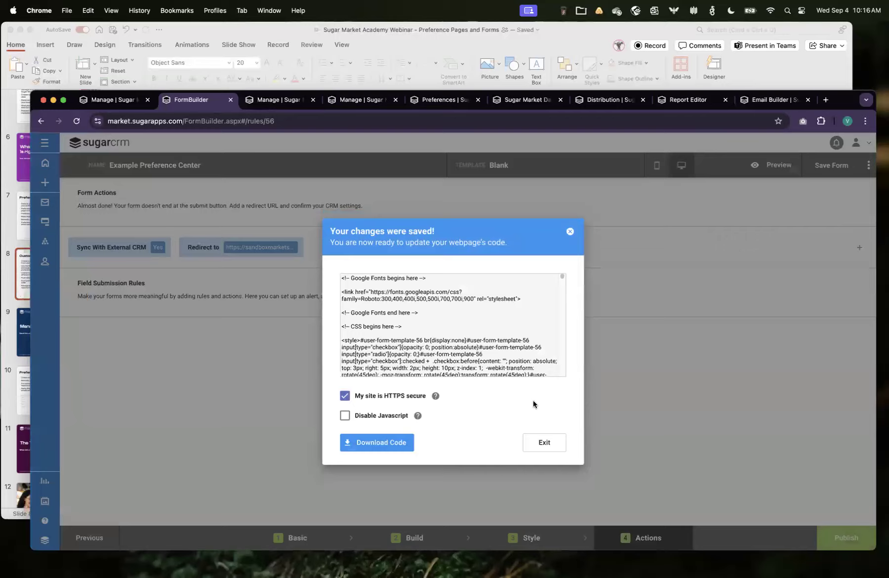
click(540, 441)
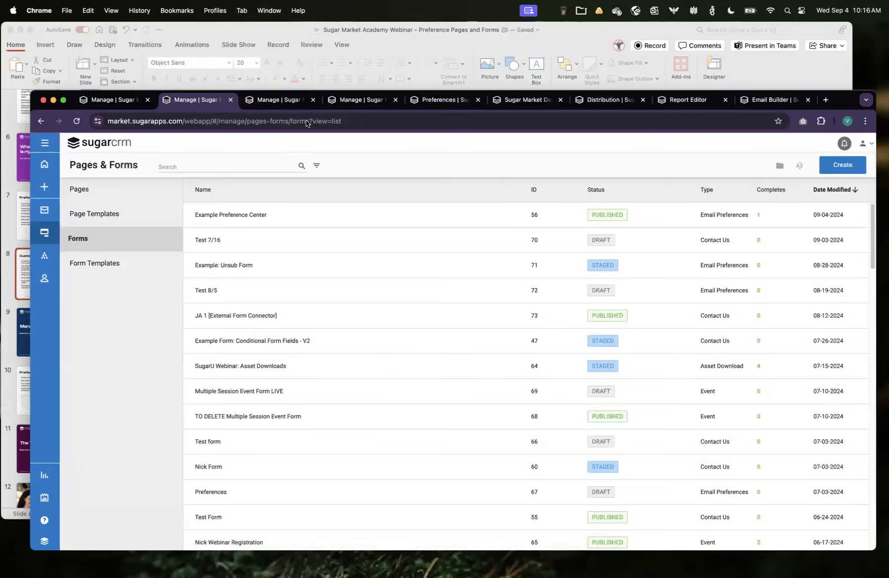
- Open the "Sugar Market Preference Page - Thanks" page from the pages list, review it and close it
click(83, 194)
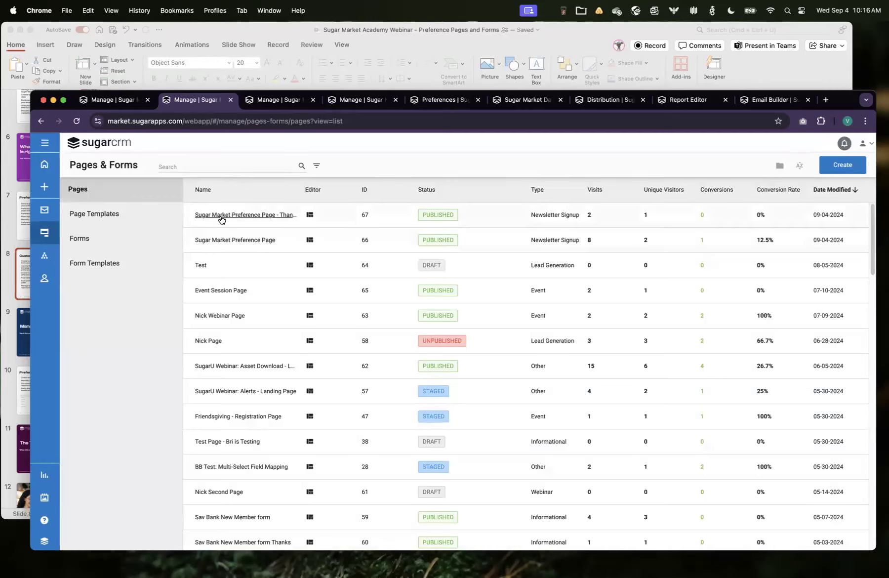
click(244, 217)
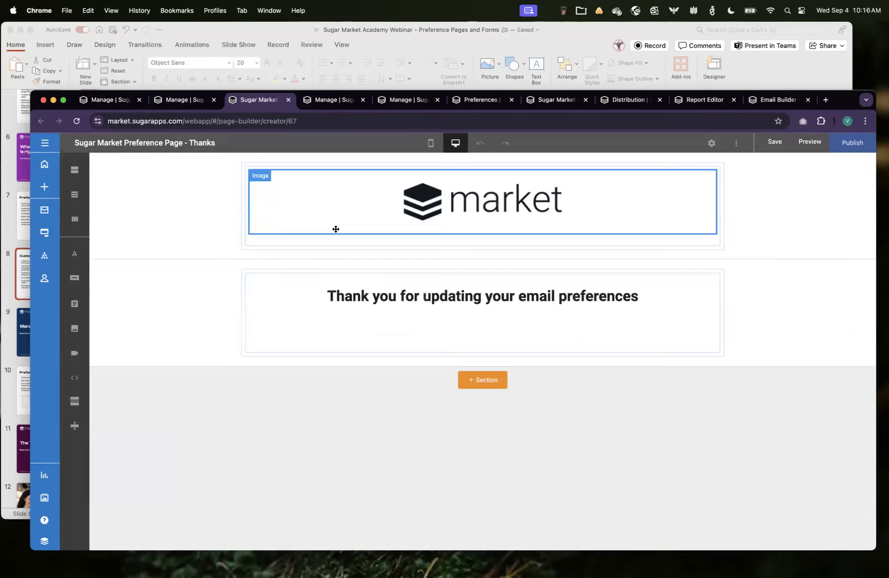
click(287, 100)
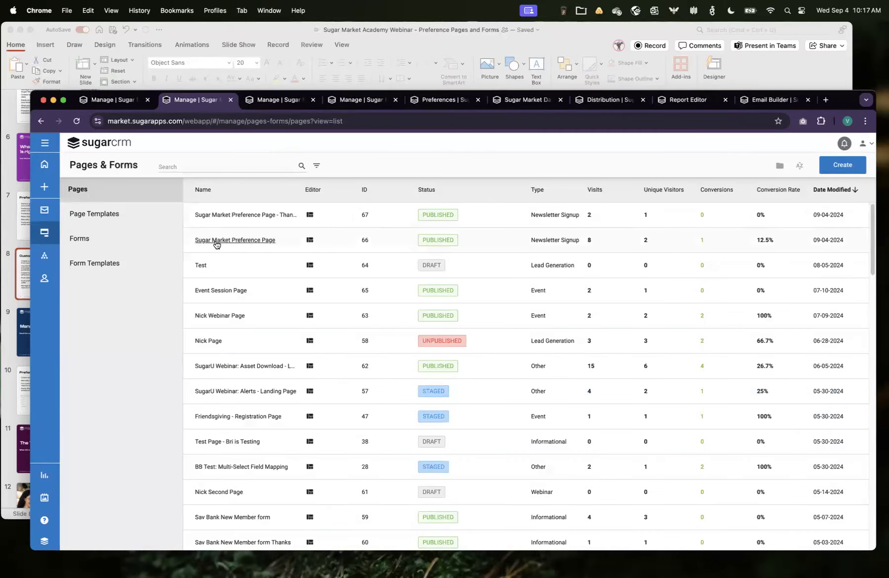
- Open the "Sugar Market Preference Page" in the page builder and review its heading and embedded preference form
click(253, 241)
scroll(851, 366, down, 2)
scroll(851, 366, up, 2)
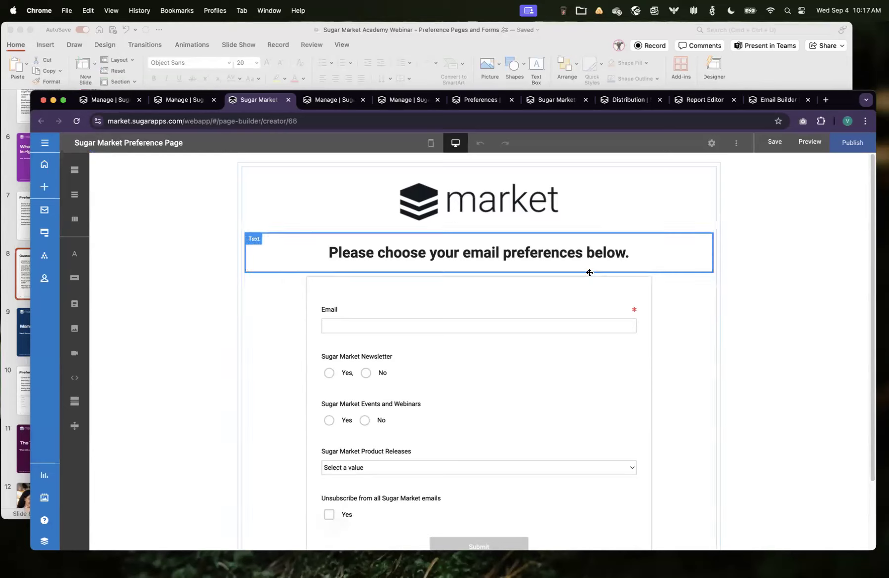
scroll(591, 295, down, 2)
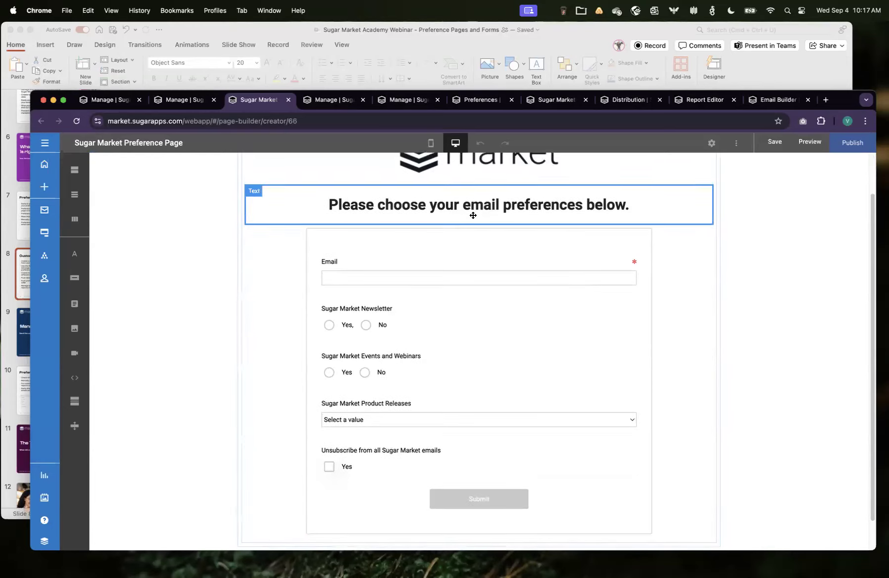
scroll(659, 218, down, 2)
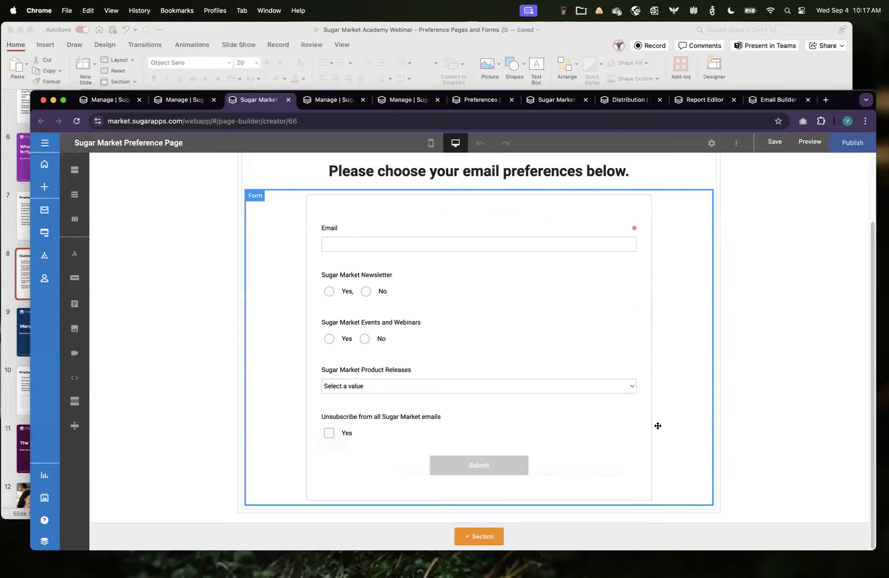
- Publish the Sugar Market Preference Page and open the live page
scroll(657, 425, up, 3)
click(856, 146)
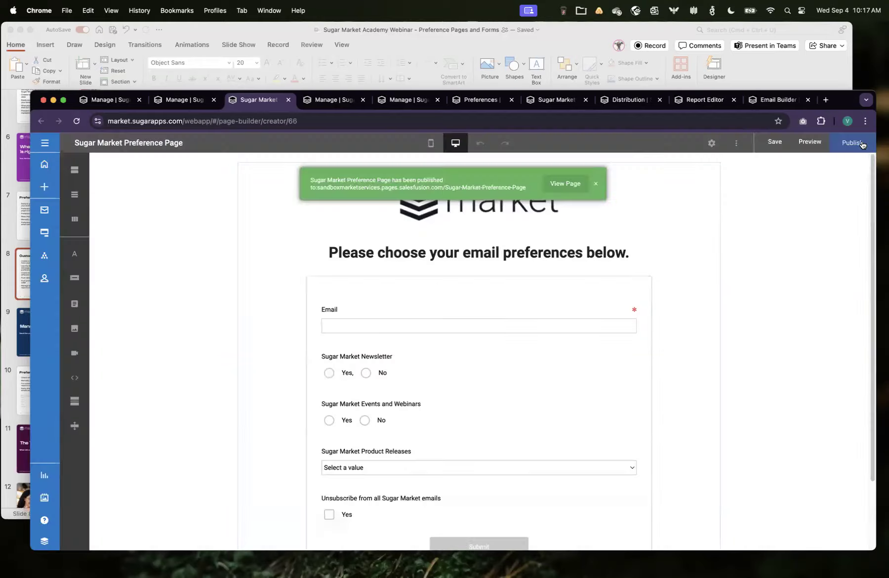
click(550, 183)
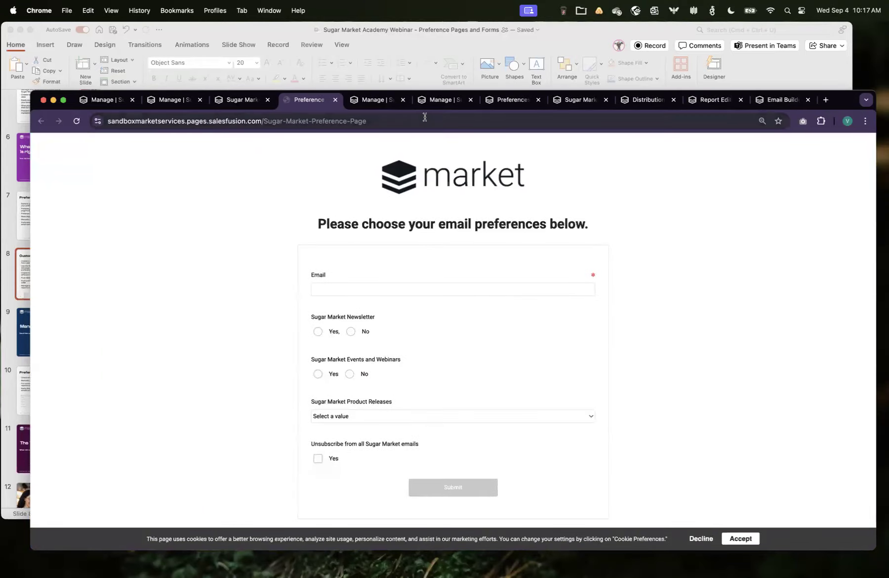
- Copy the live preference page's URL, and close both the live page and its page builder, leaving without saving
click(425, 117)
right_click(361, 121)
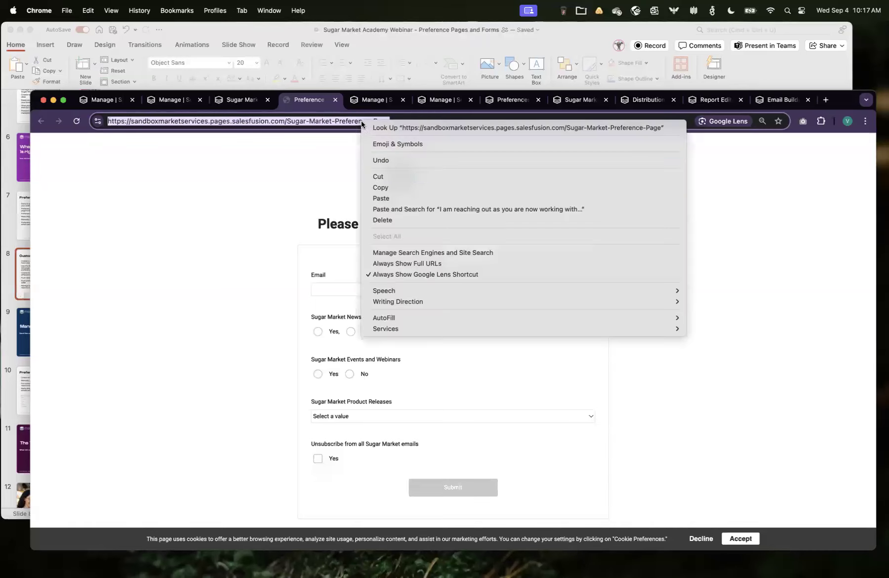
click(401, 186)
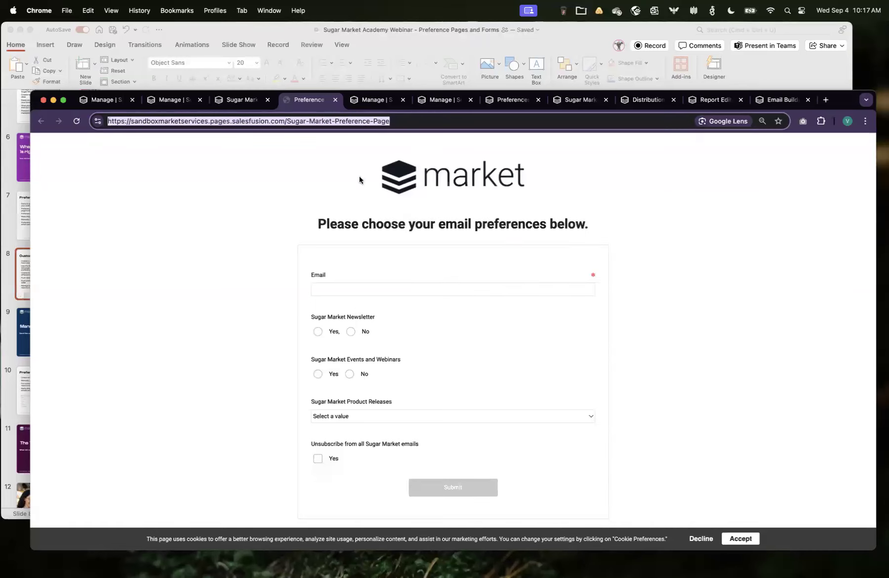
click(336, 100)
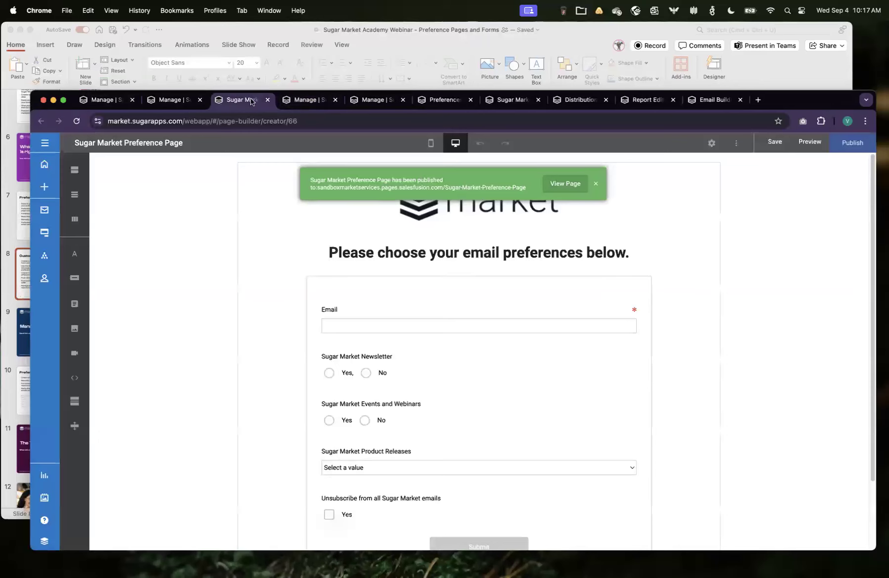
click(267, 100)
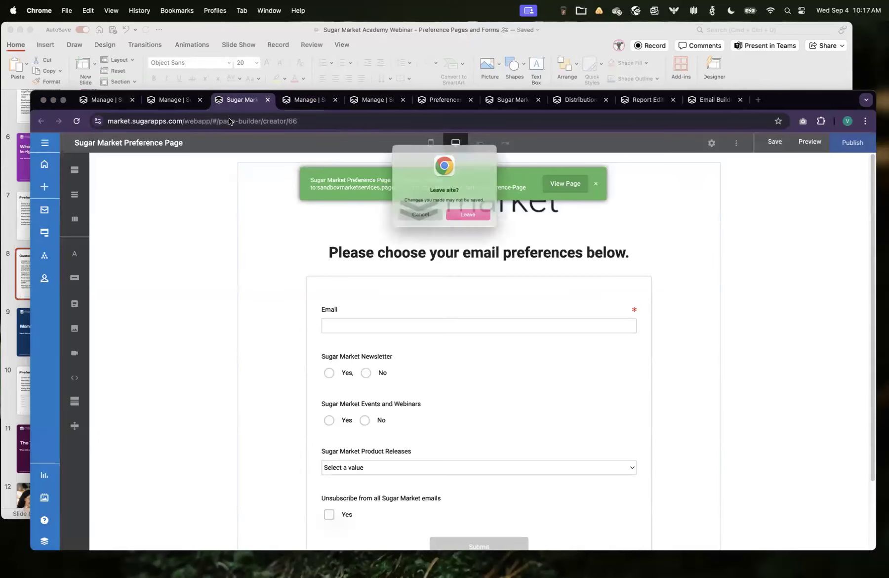
click(476, 225)
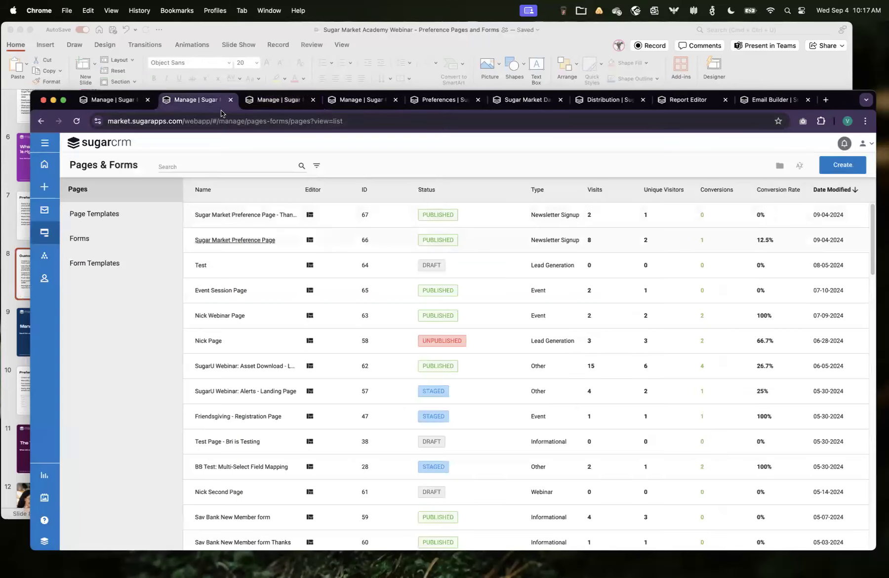
- Close the extra pages list and open "Webinar - Preference Center Email" from the emails list
click(231, 99)
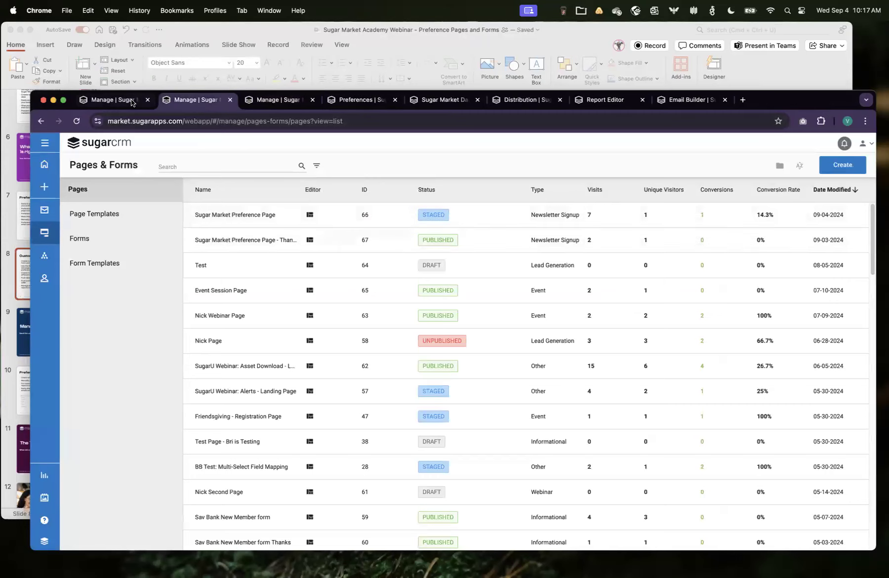
click(45, 210)
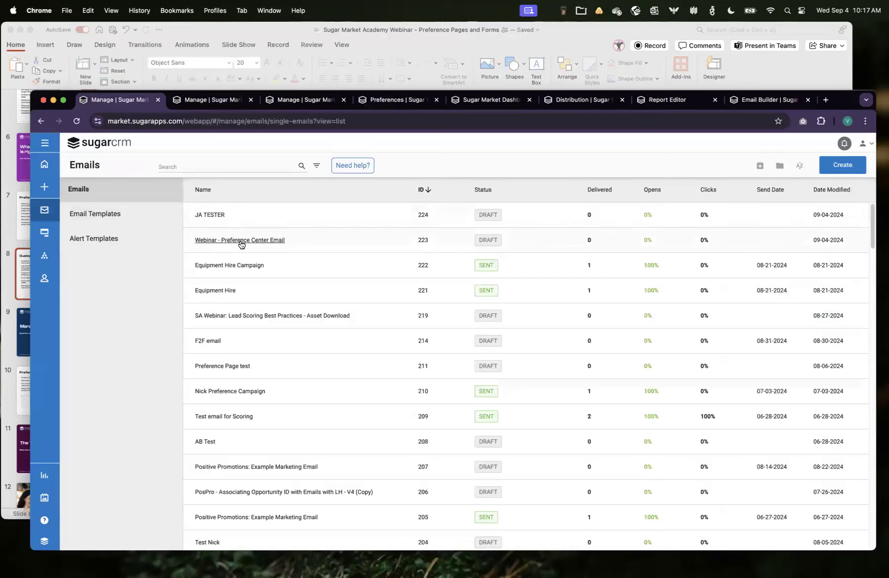
click(251, 242)
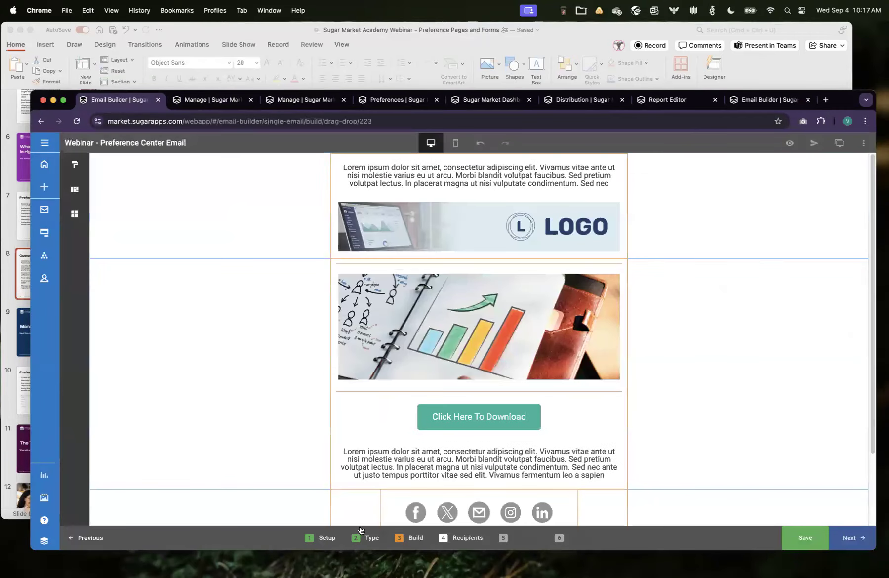
- Turn off the included unsubscribe link in the email's setup and continue to the next stage
click(317, 539)
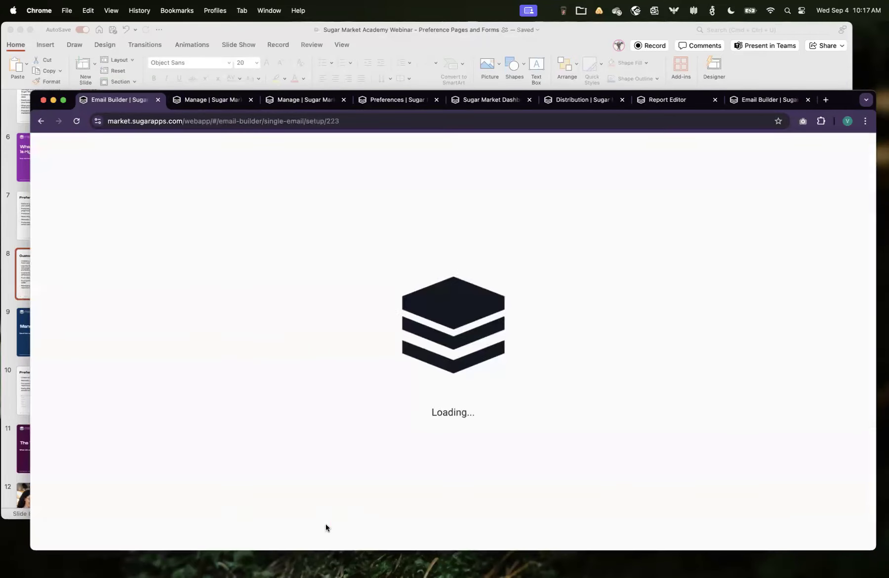
scroll(316, 423, down, 5)
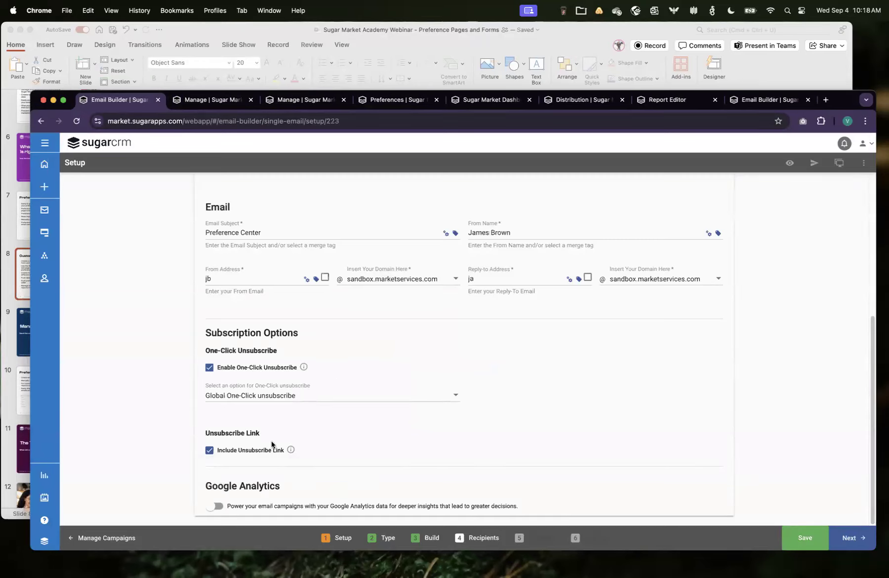
click(209, 450)
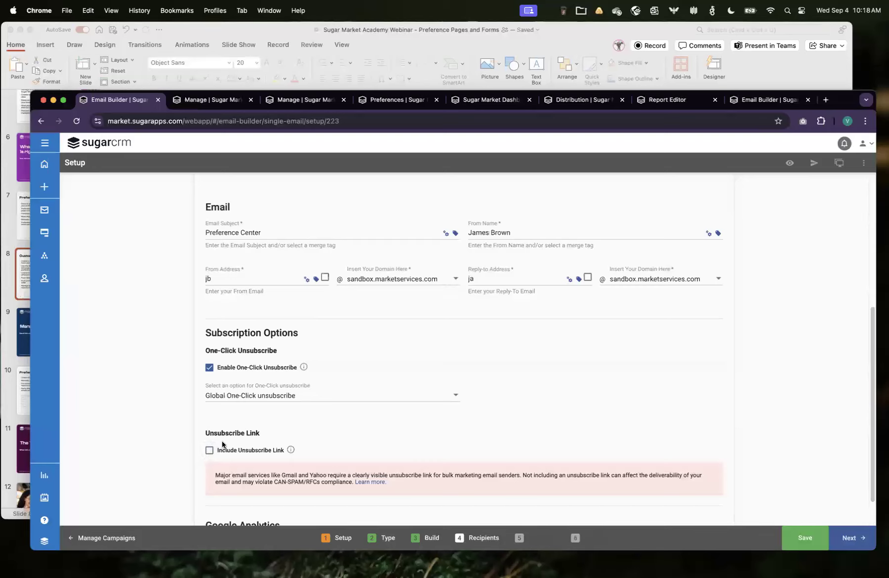
scroll(302, 463, down, 2)
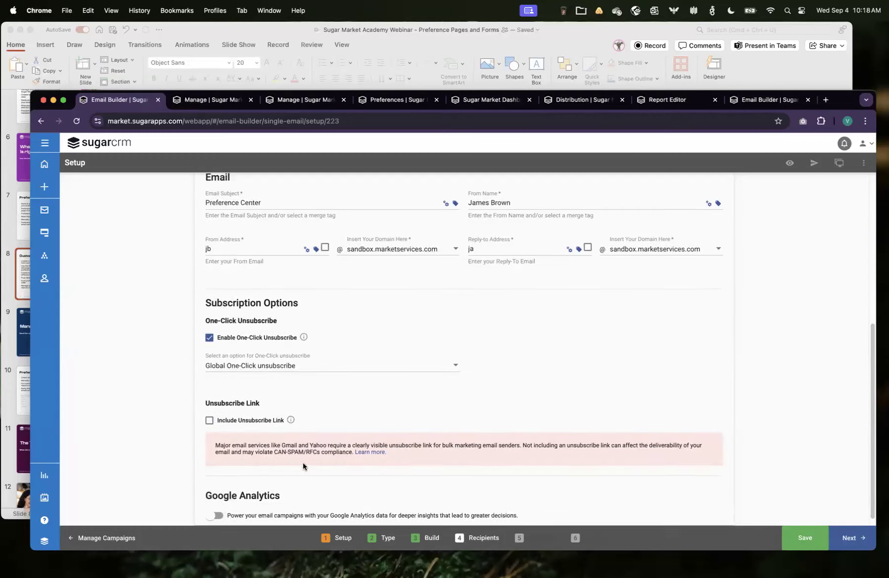
click(859, 539)
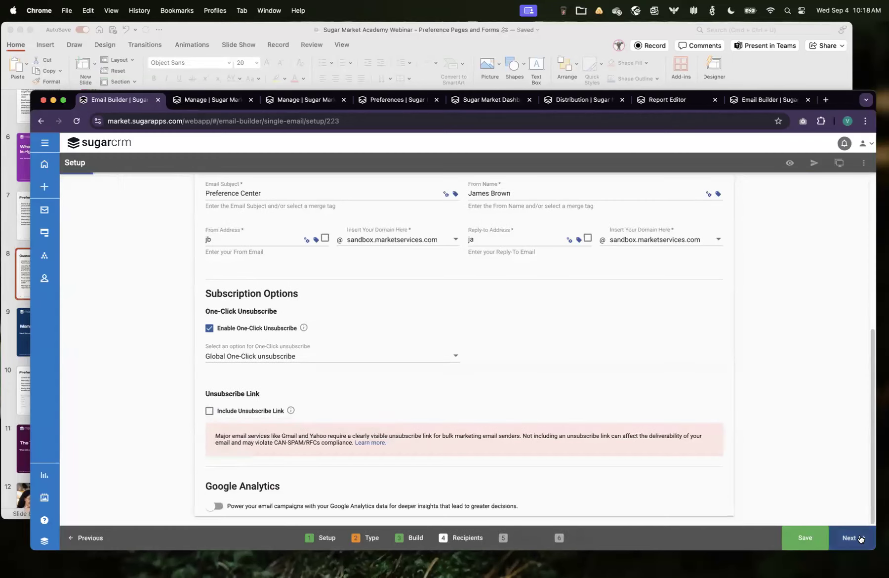
- Open the link settings of the "email preferences here" text in the email's footer
scroll(637, 445, down, 3)
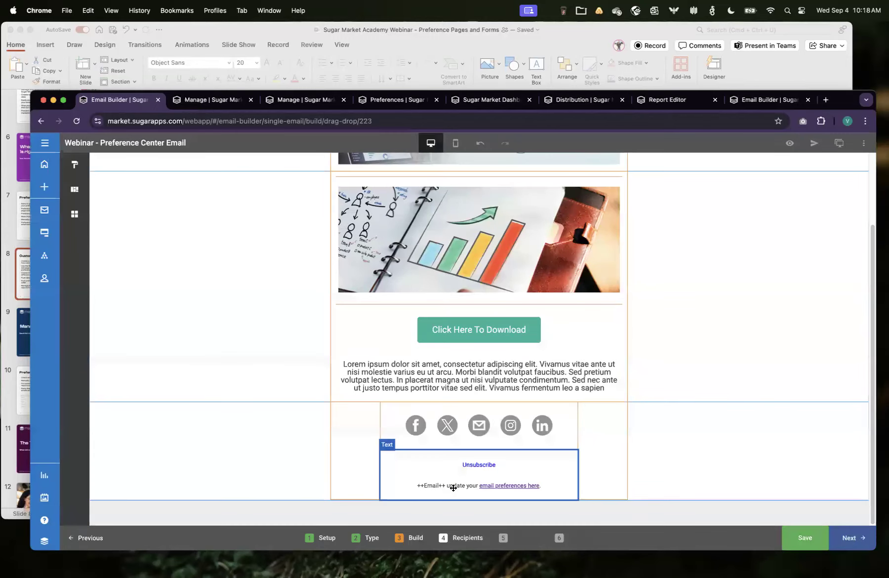
click(491, 484)
drag(477, 484, 532, 485)
scroll(544, 486, down, 1)
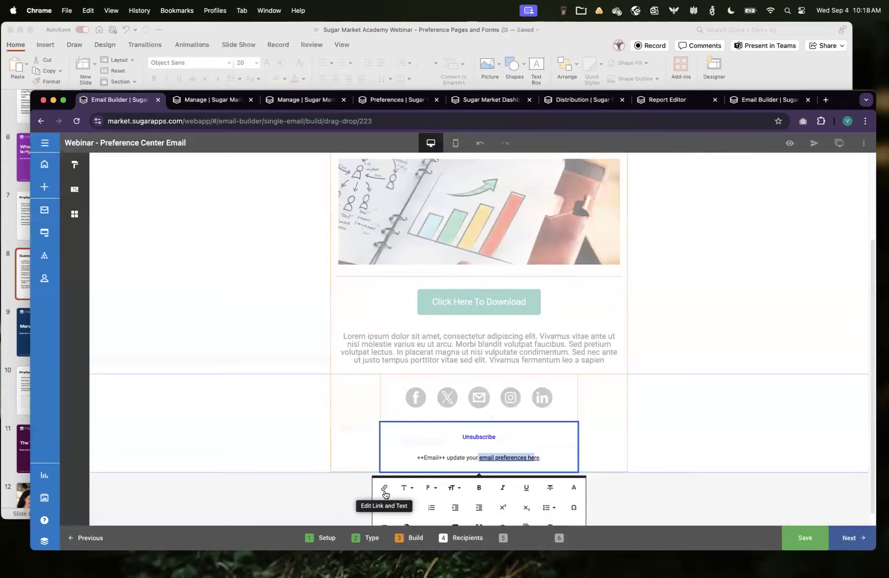
click(385, 490)
click(513, 459)
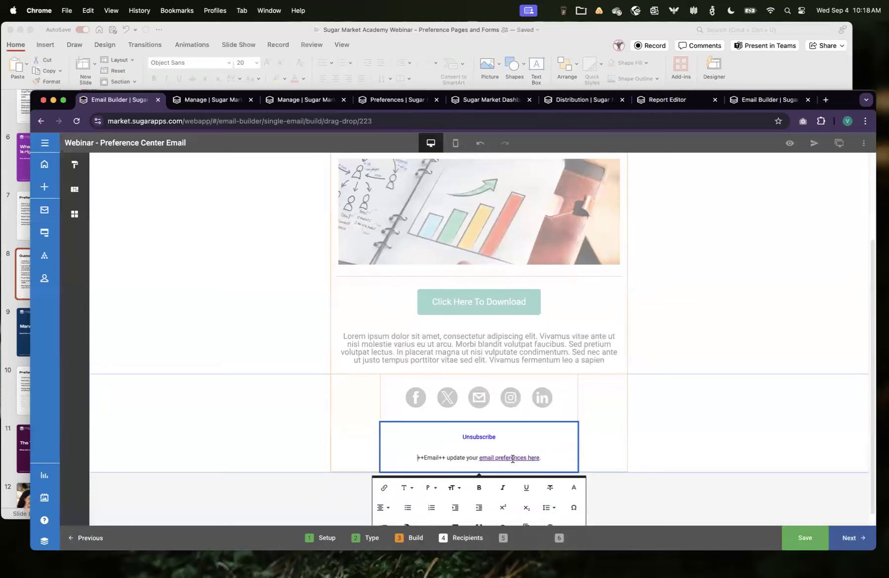
click(384, 493)
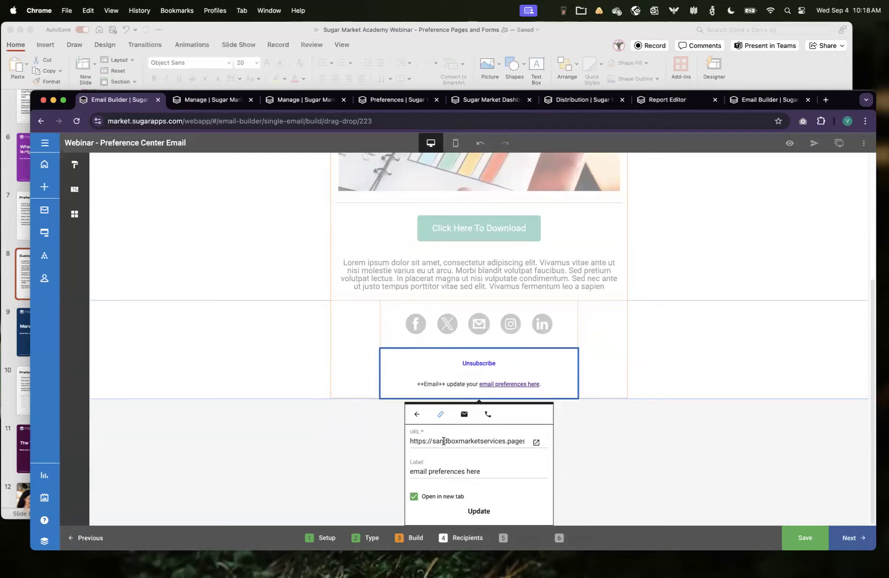
- Look at the Sugar Market Links picker, close it, and copy the URL of the "email preferences here" link
drag(420, 441, 494, 441)
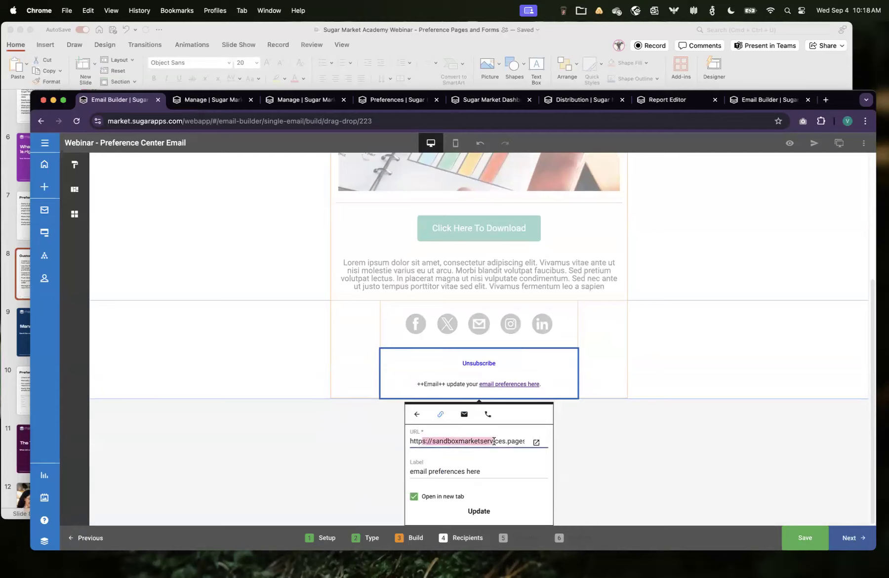
click(536, 442)
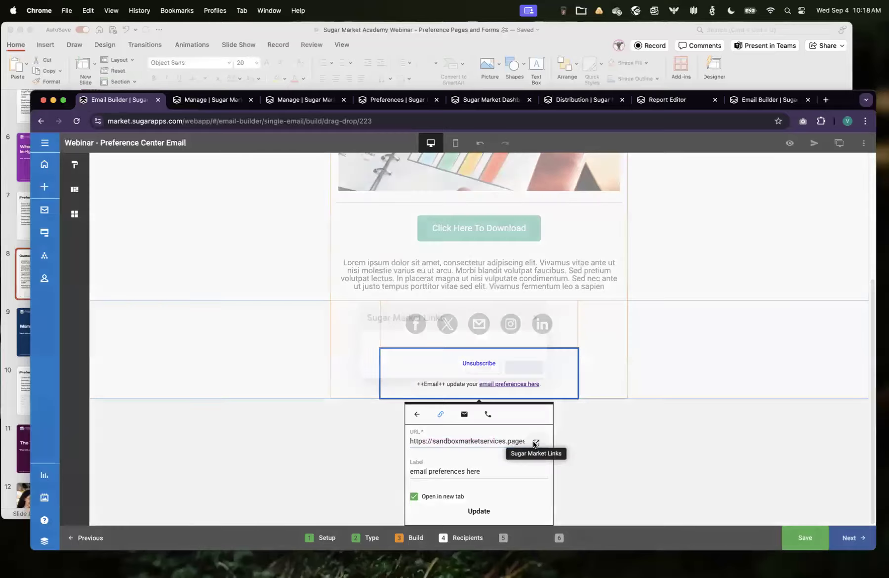
click(562, 310)
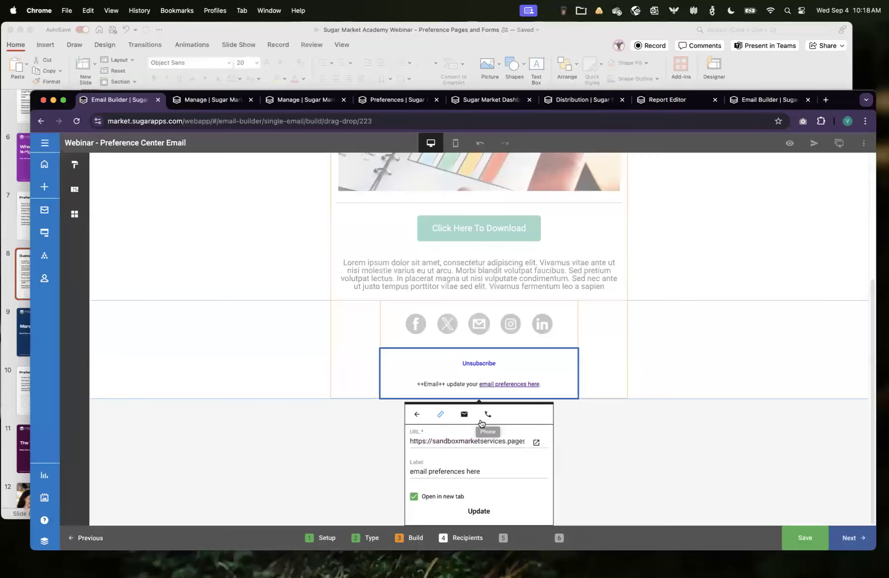
triple_click(479, 438)
right_click(480, 439)
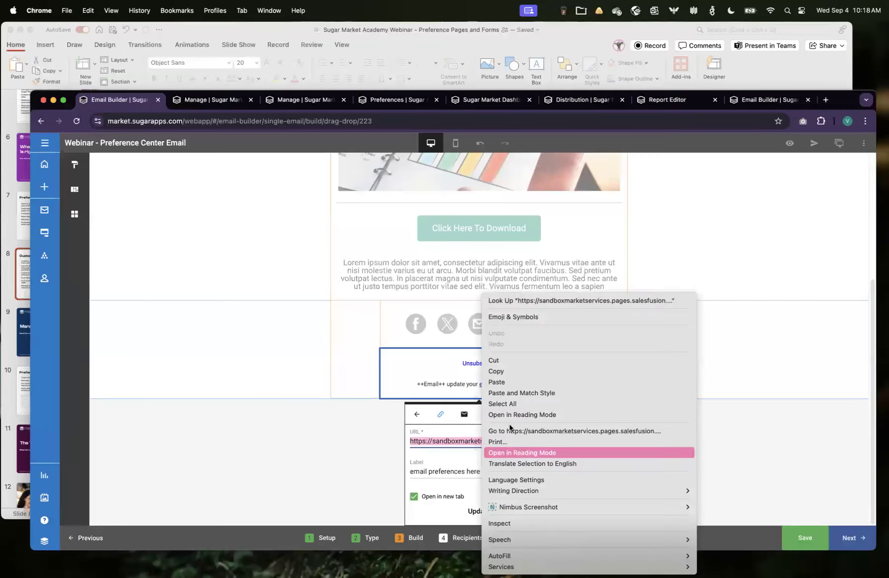
click(508, 371)
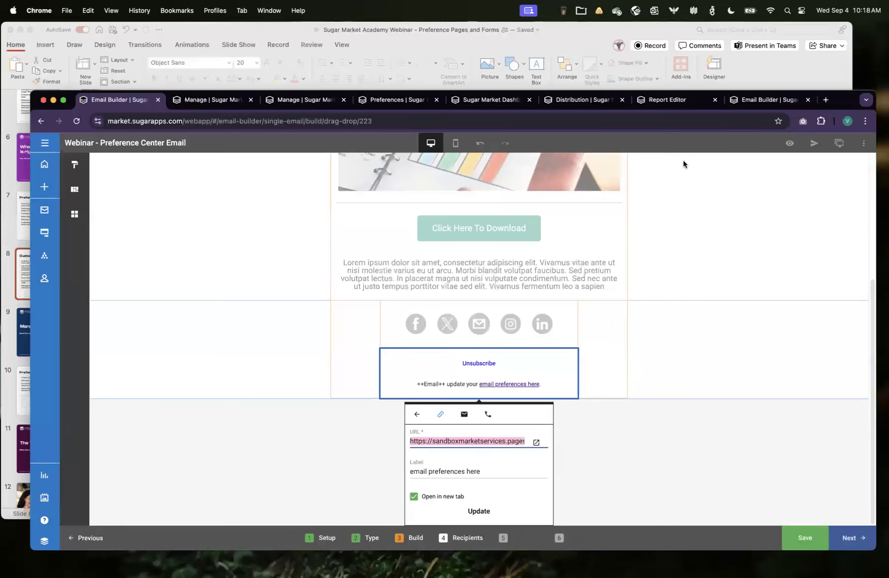
- Load the copied URL in the browser tab with the pages list and review the live preference page
click(187, 101)
click(191, 122)
right_click(192, 124)
click(222, 197)
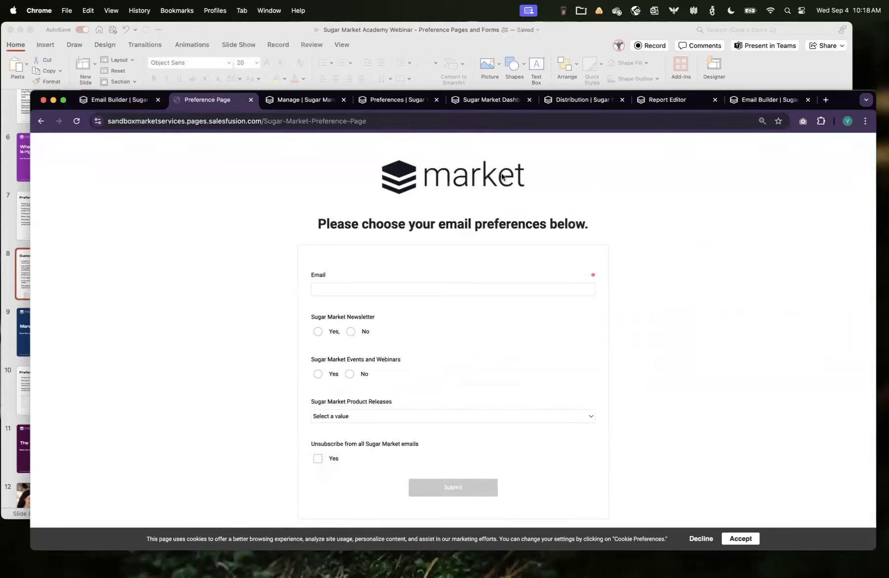
- Close the live preference page, return to the email and continue to its recipients stage
click(251, 100)
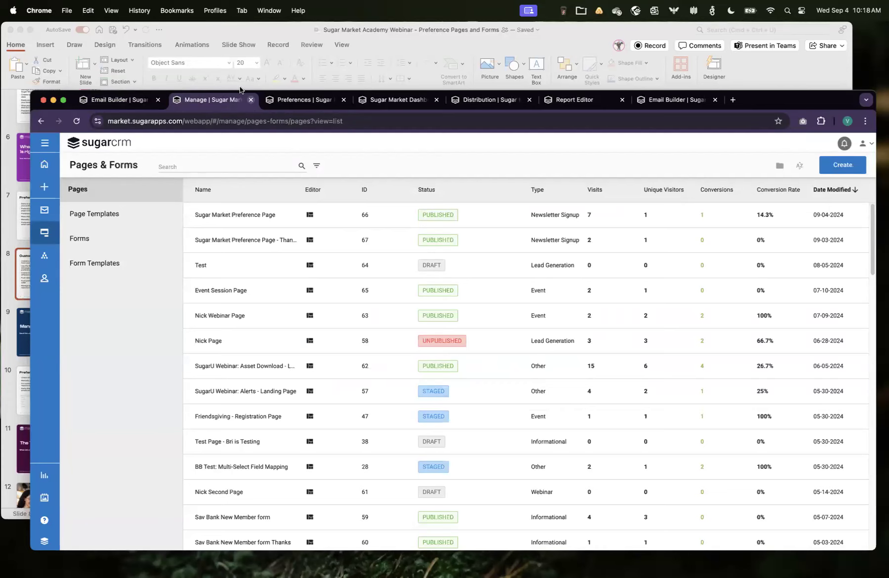
click(136, 101)
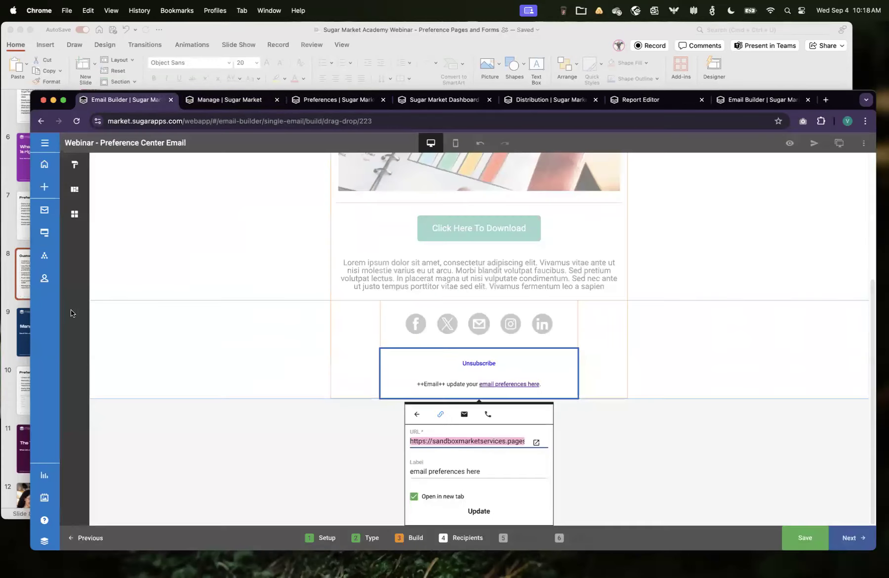
click(853, 538)
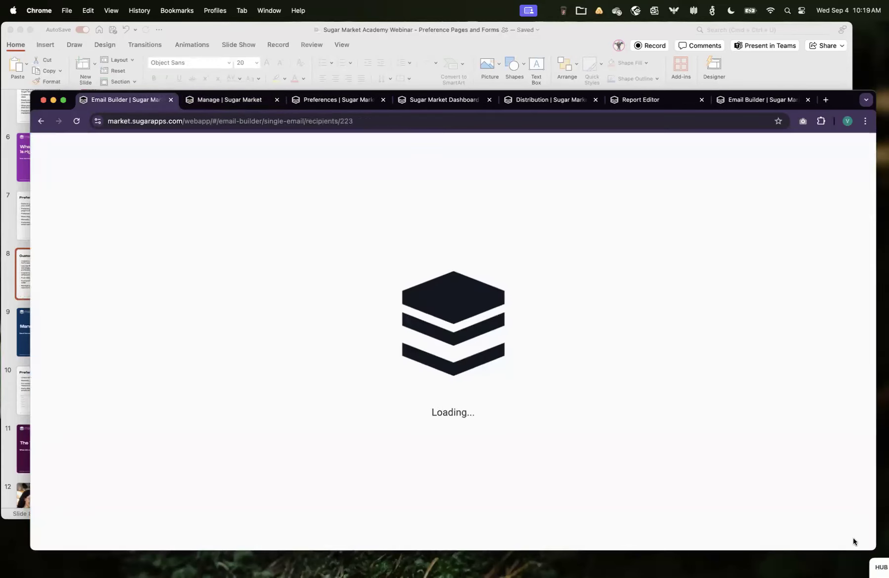
- Switch to PowerPoint and show the "Managing your Lists" slide followed by "Preference List Management"
click(394, 50)
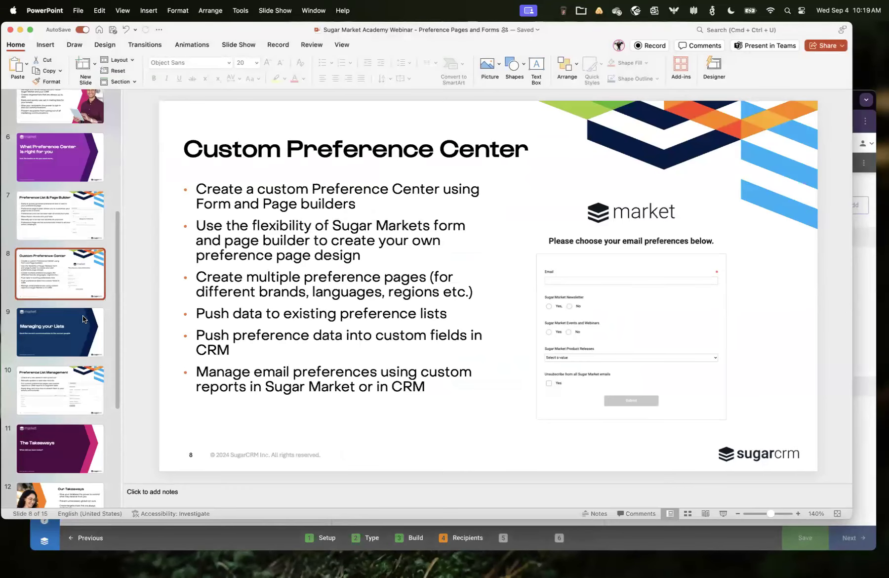
click(83, 319)
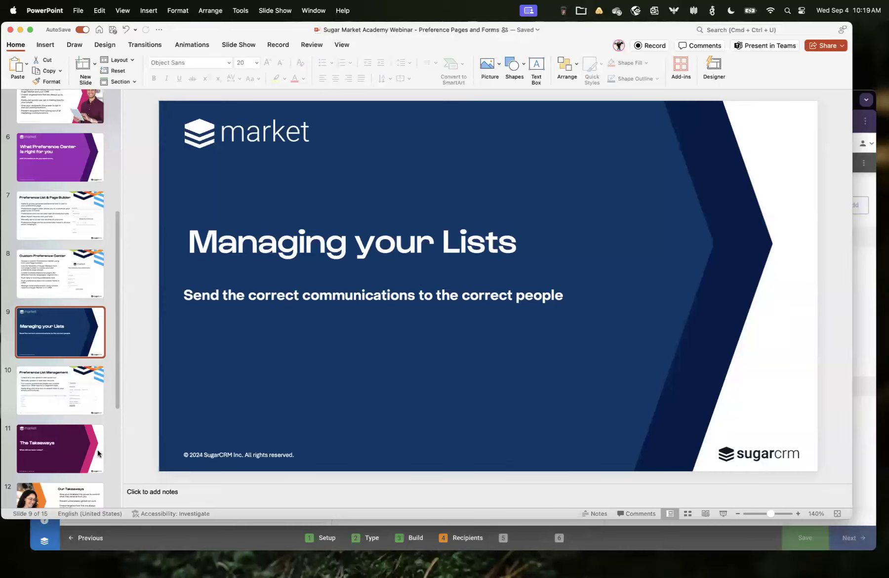
click(75, 390)
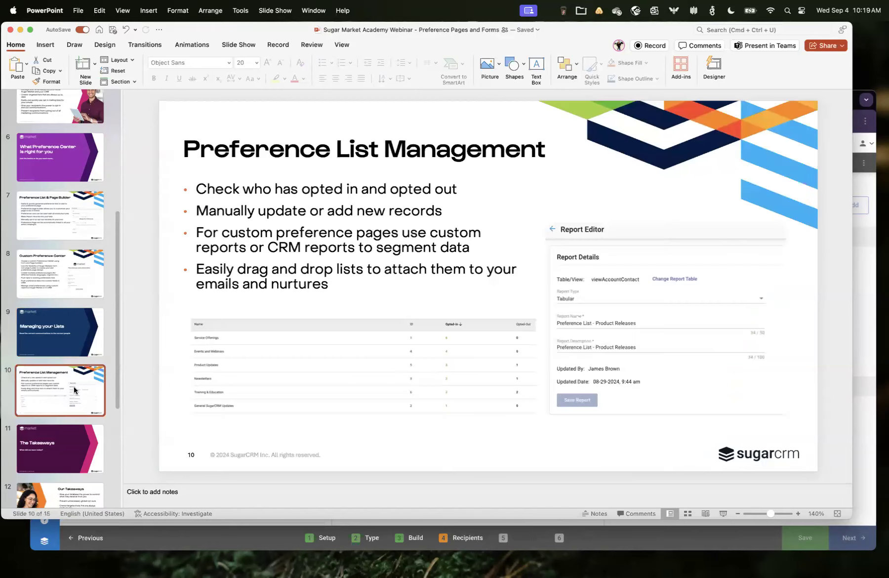
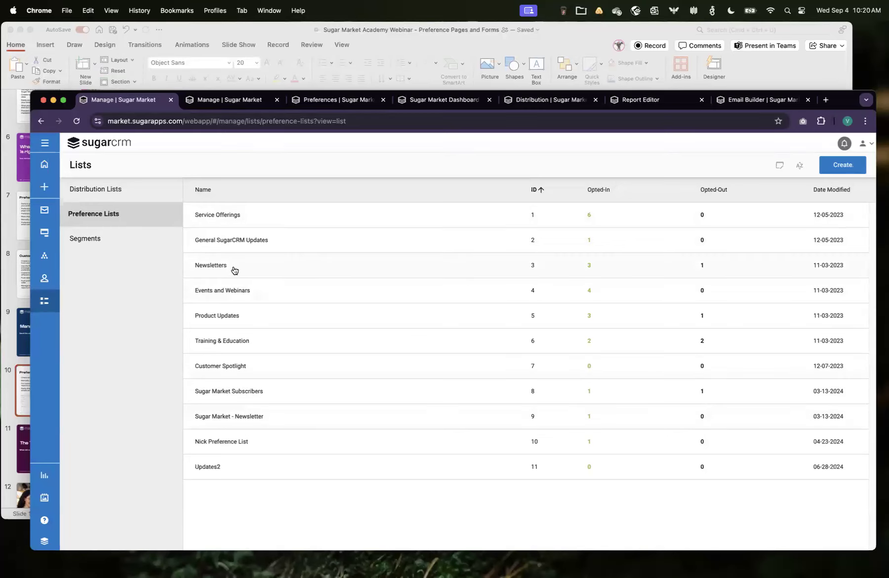
- Open the Newsletters preference list, bring up the opt-in status change for the opted-out contact and cancel it
click(205, 267)
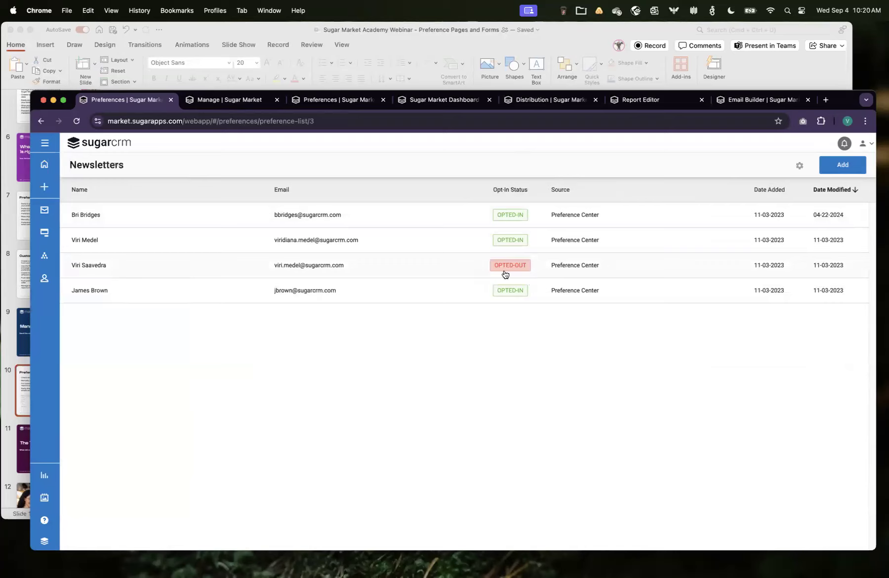
click(329, 275)
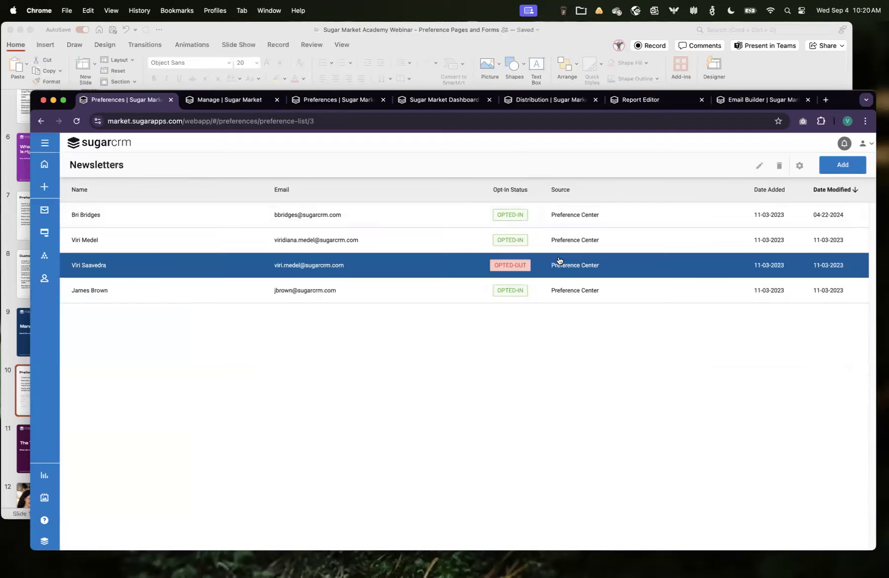
click(759, 168)
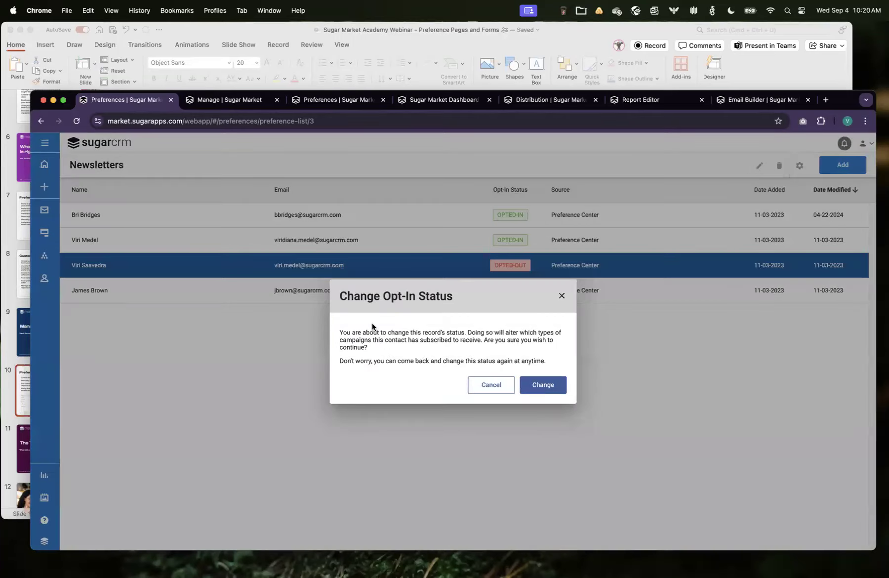
click(475, 387)
- Review the Newsletters list's name and description, save them, and look at the options for adding records
click(799, 165)
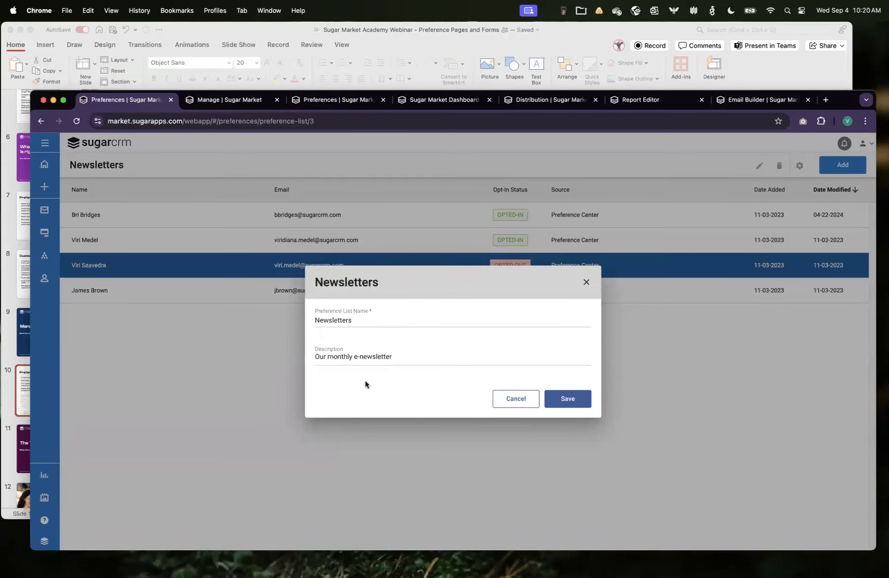
click(561, 395)
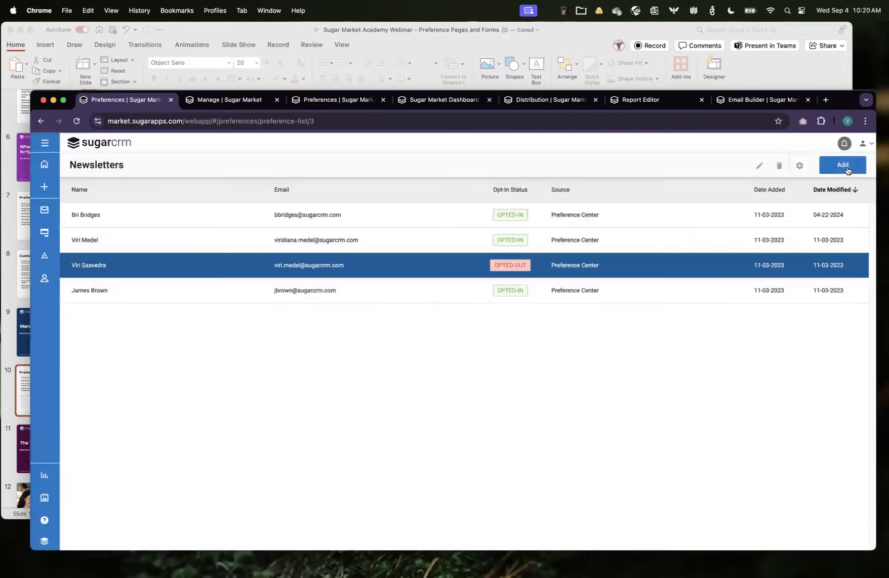
click(847, 167)
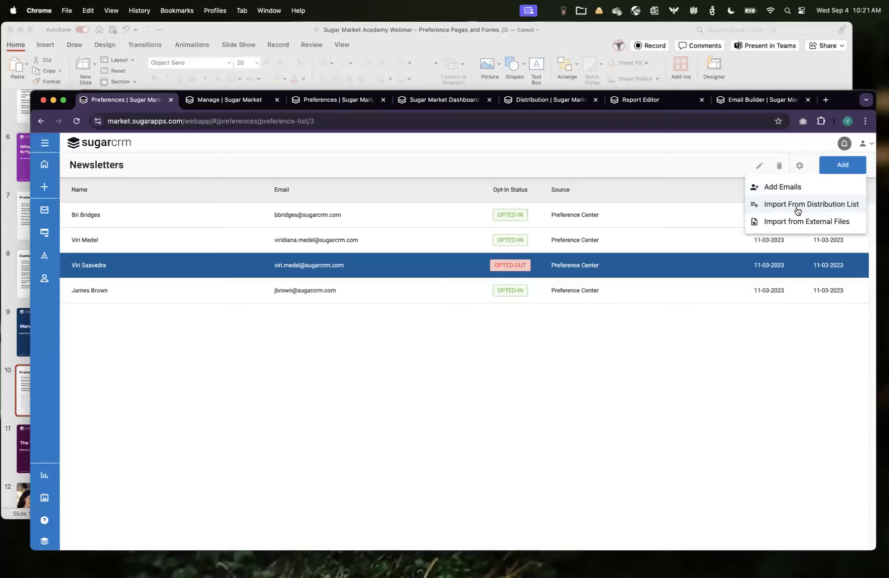
click(606, 379)
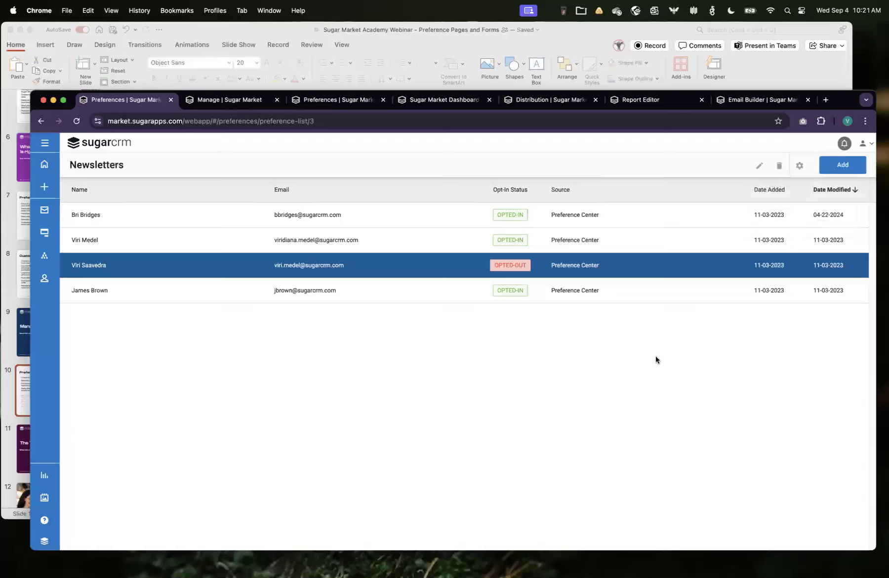
- Revisit the "Preference List Management" slide in PowerPoint, and switch back to Chrome to view the Sugar Market Dashboard
click(334, 36)
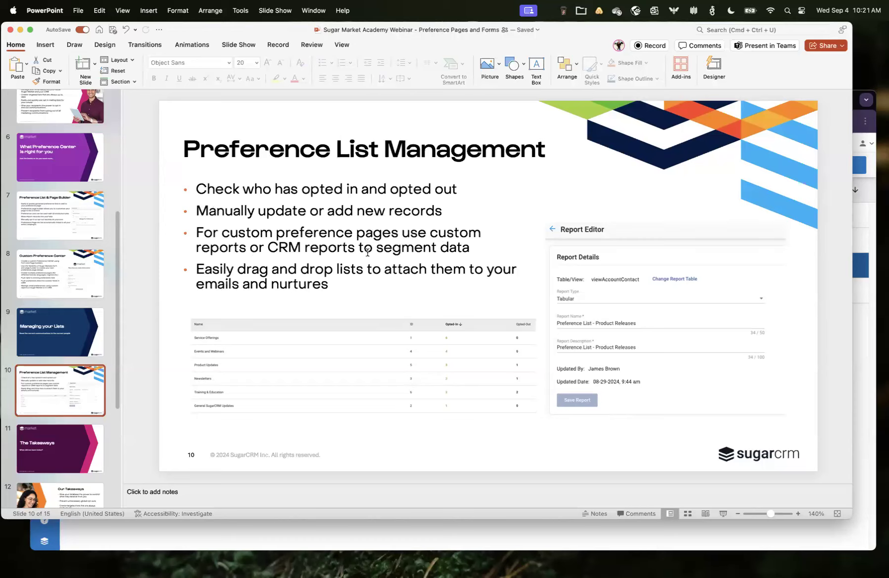
click(448, 538)
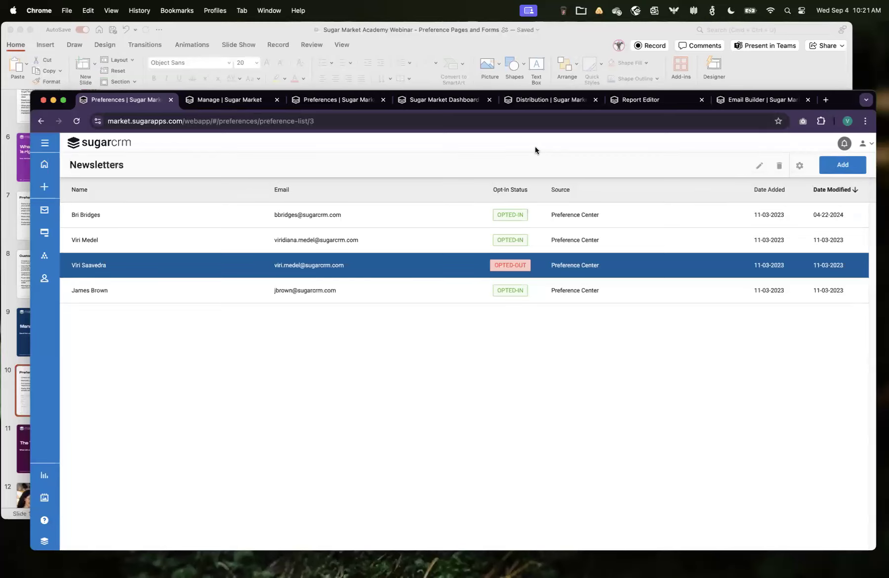
click(540, 101)
click(444, 101)
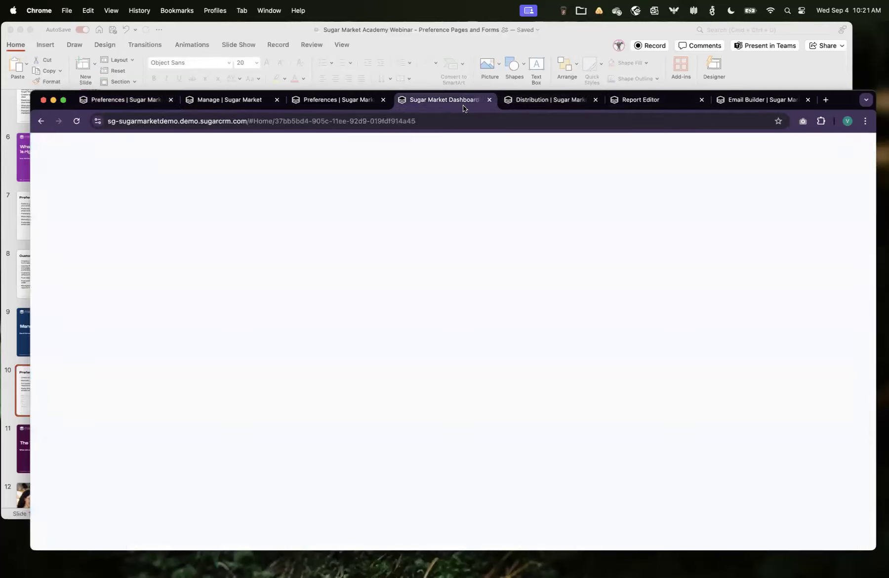
- Open the Contacts module, reload it, open the most recently modified contact and point out its Pref Product Releases field
click(548, 157)
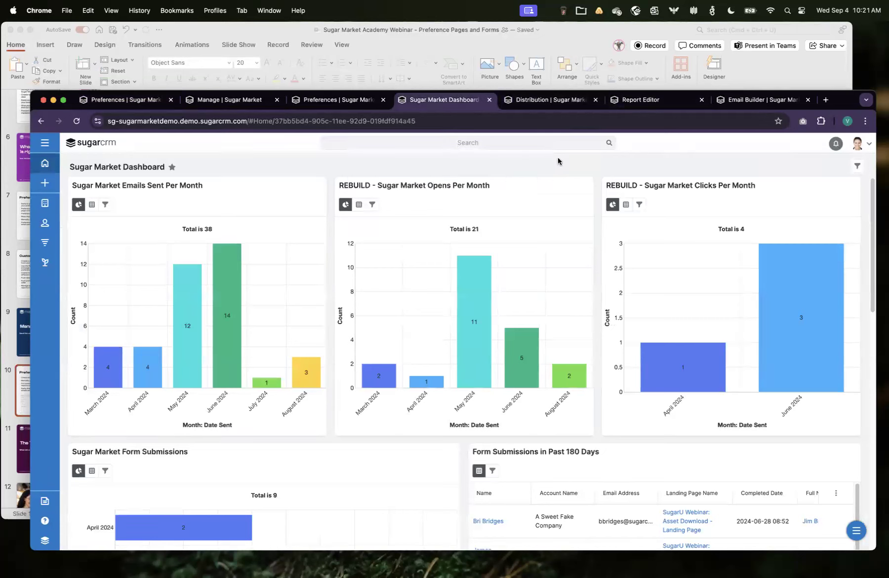
click(43, 225)
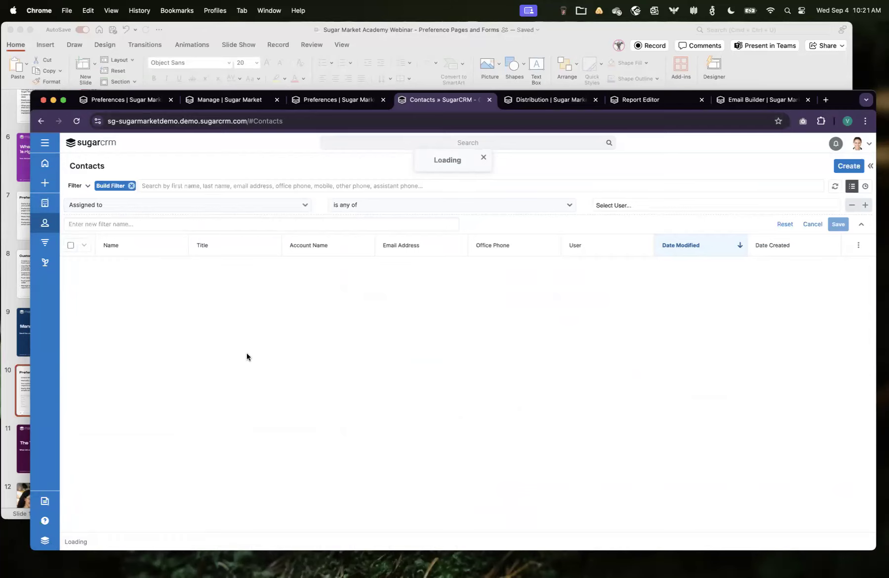
click(268, 123)
key(Return)
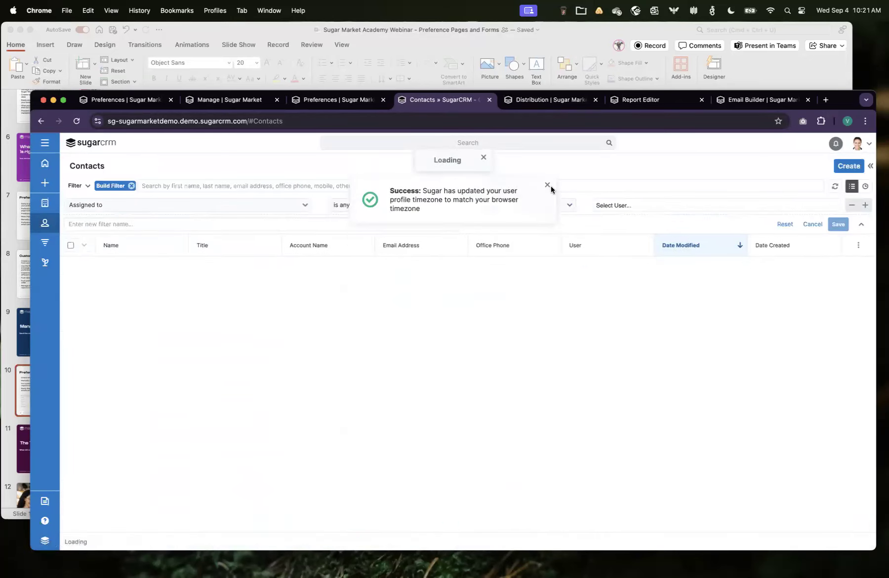
click(547, 186)
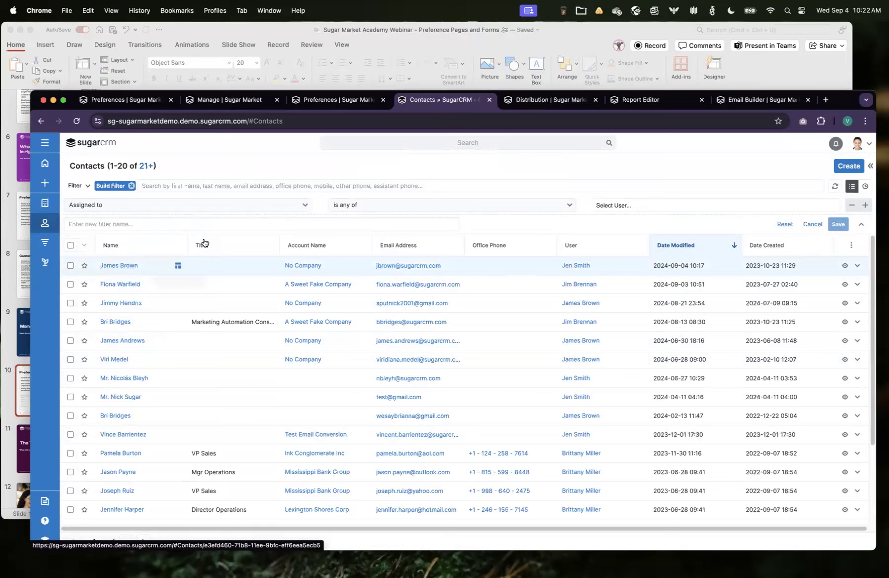
click(111, 267)
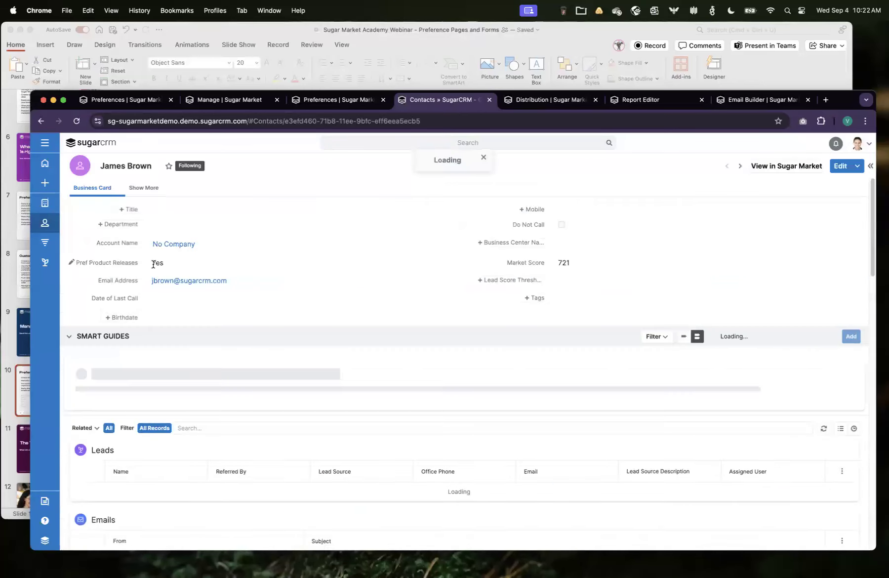
drag(74, 262, 190, 266)
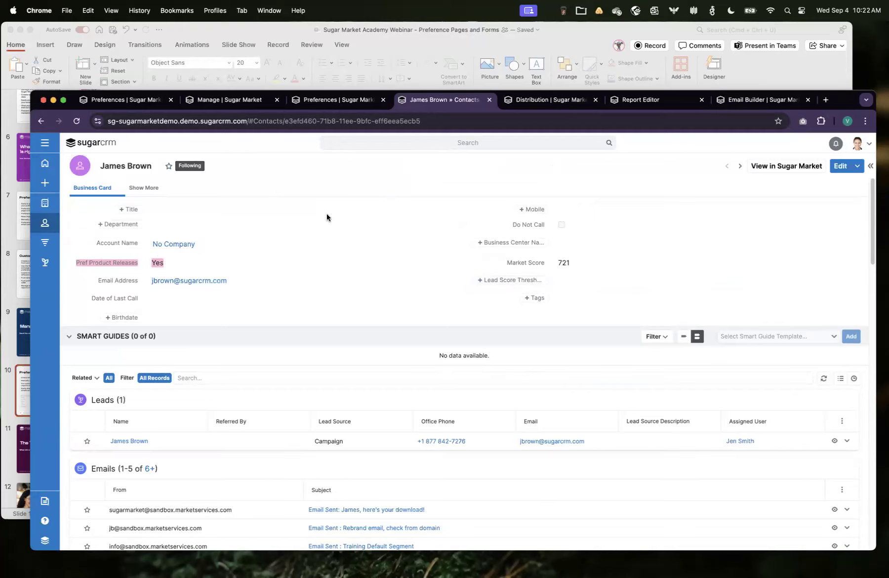
click(333, 197)
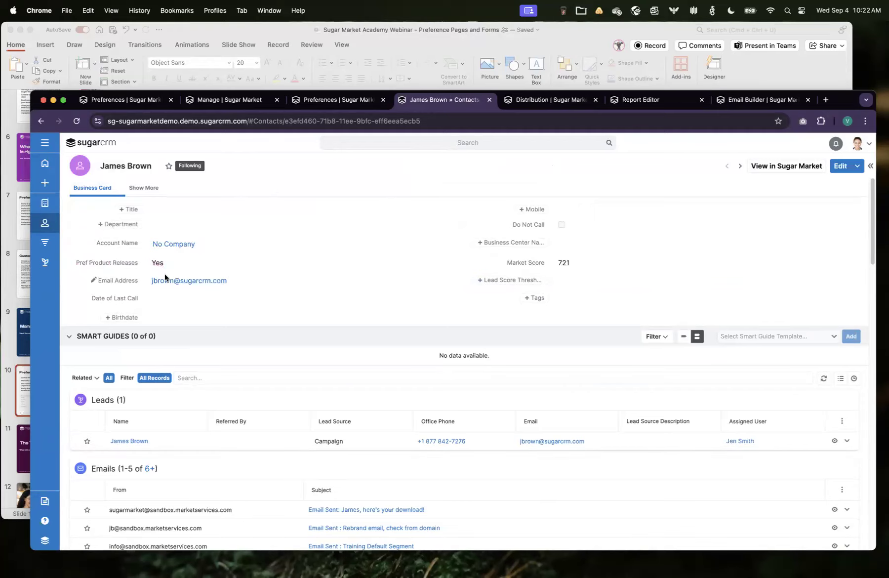
- Preview the contact's Sugar Market Preference Page submission under Form Submissions to examine the landing page response
scroll(611, 398, down, 5)
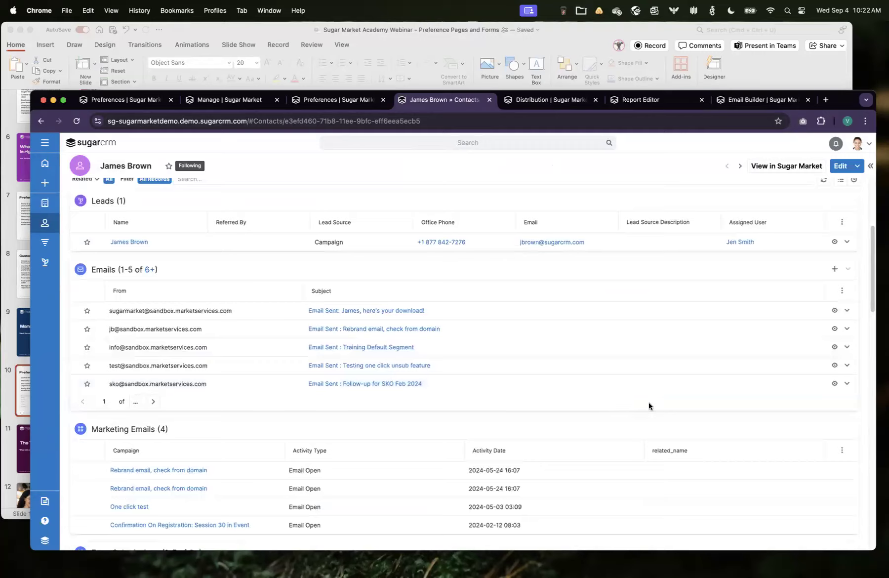
scroll(649, 405, down, 1)
scroll(647, 407, down, 4)
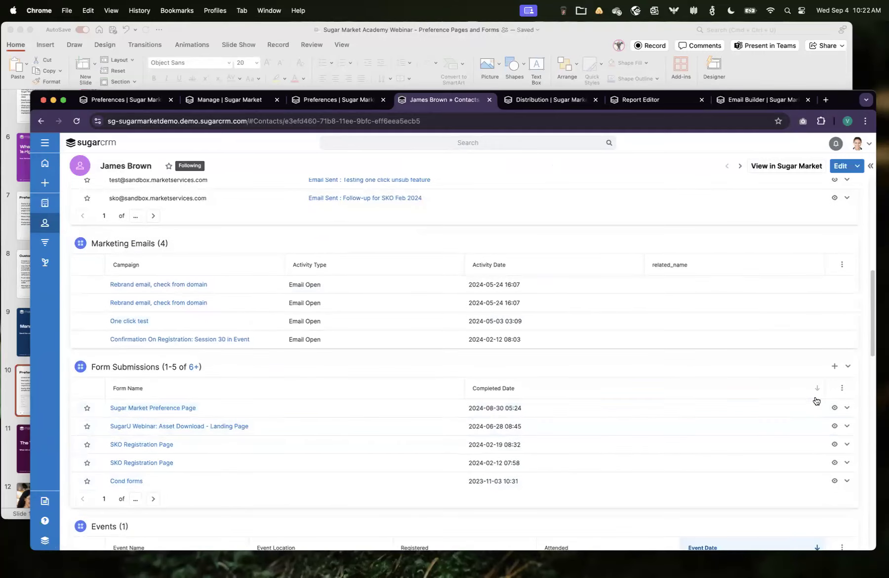
click(835, 408)
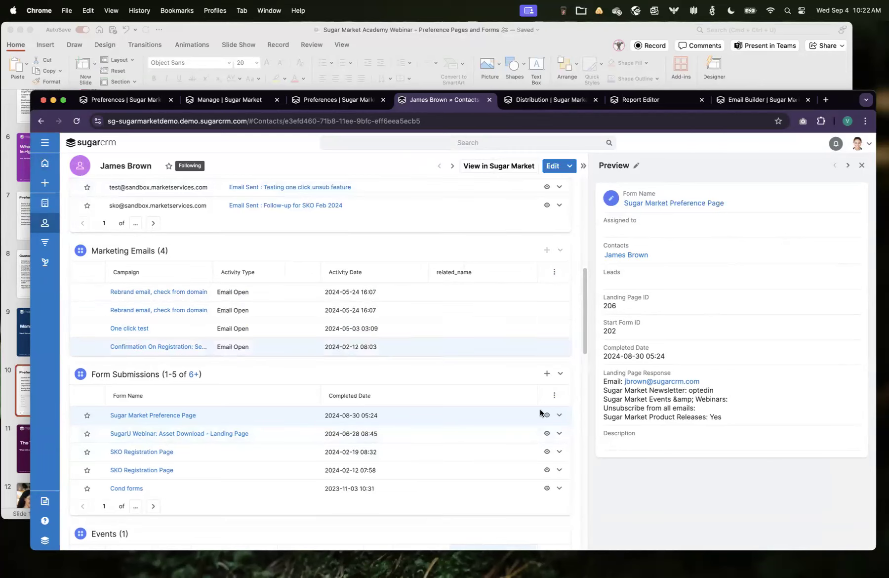
- Open the "Pref List: Product Release" report from the CRM's Reports module
click(39, 143)
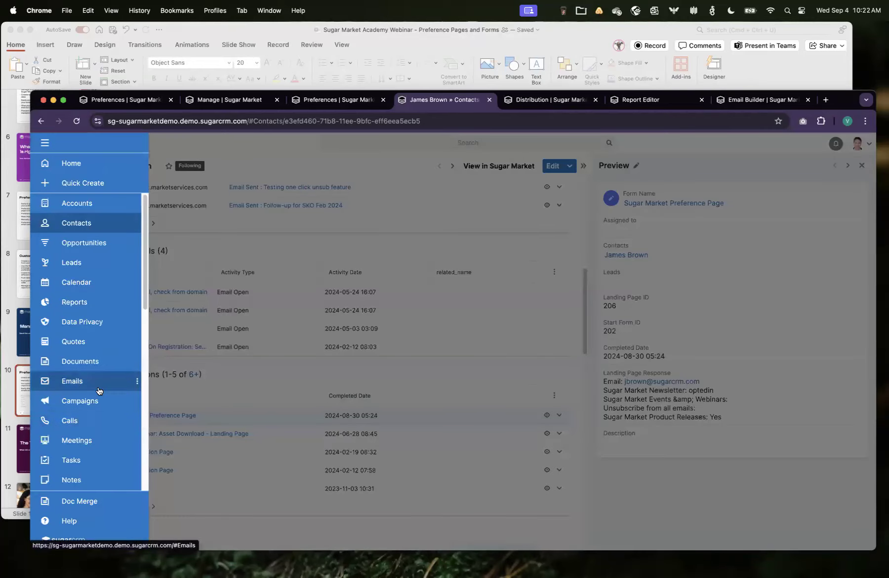
click(81, 303)
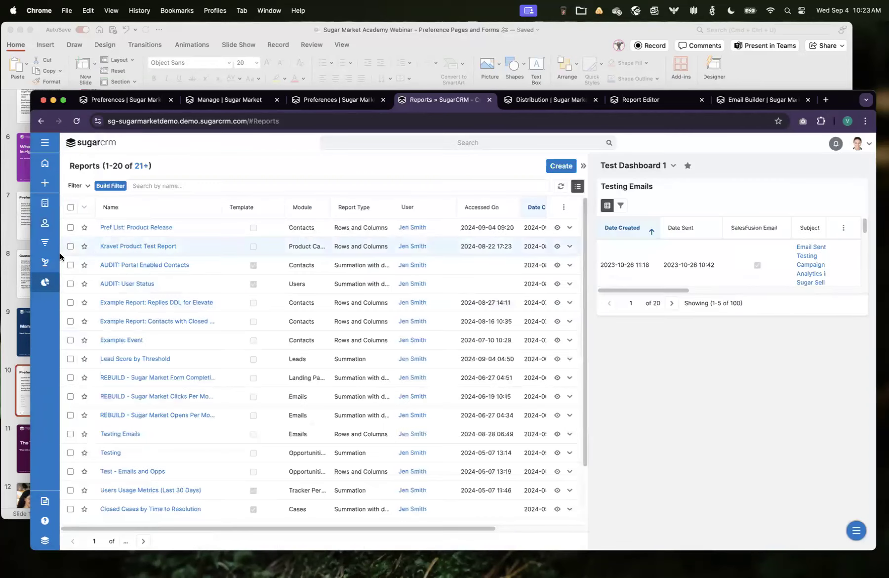
click(120, 229)
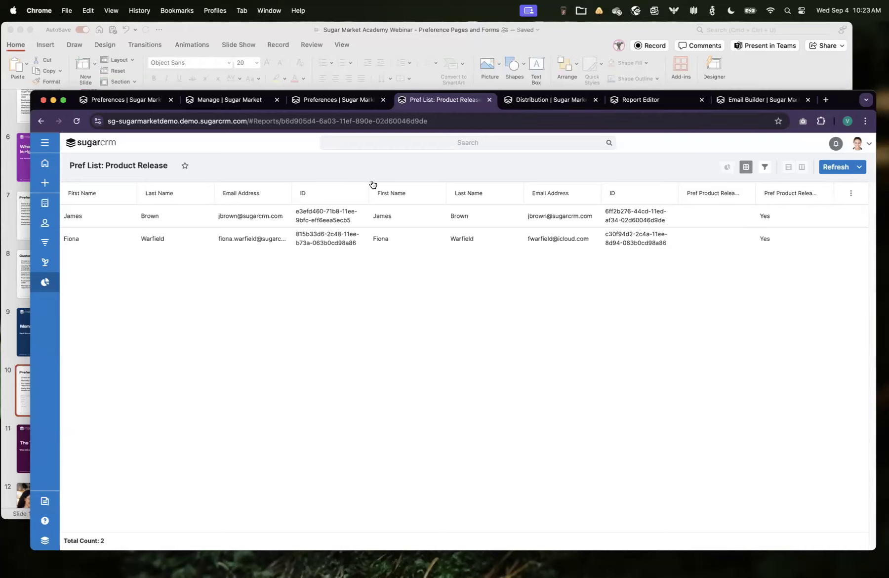
- Review the dynamic distribution list "Pref List: Product Release" in Sugar Market, compare it with the CRM report, and close it
click(554, 104)
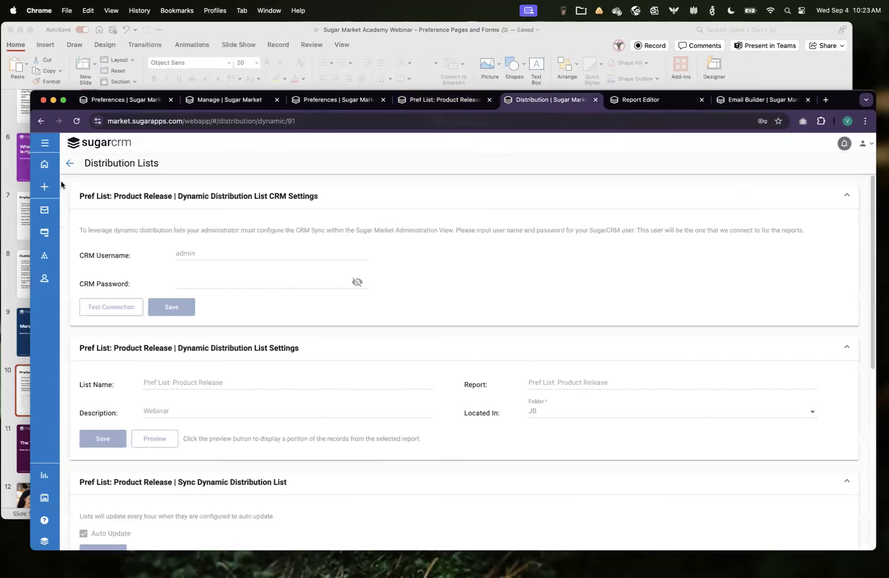
click(70, 163)
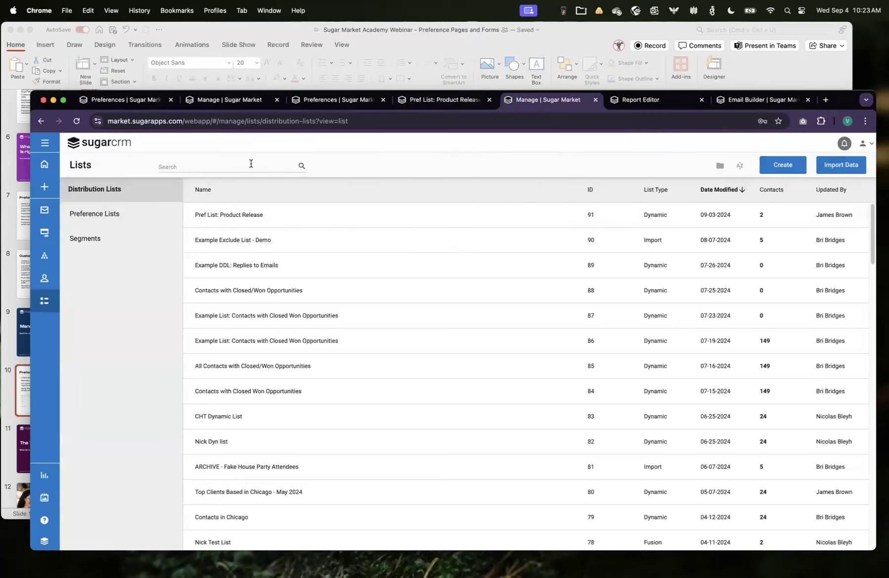
click(226, 216)
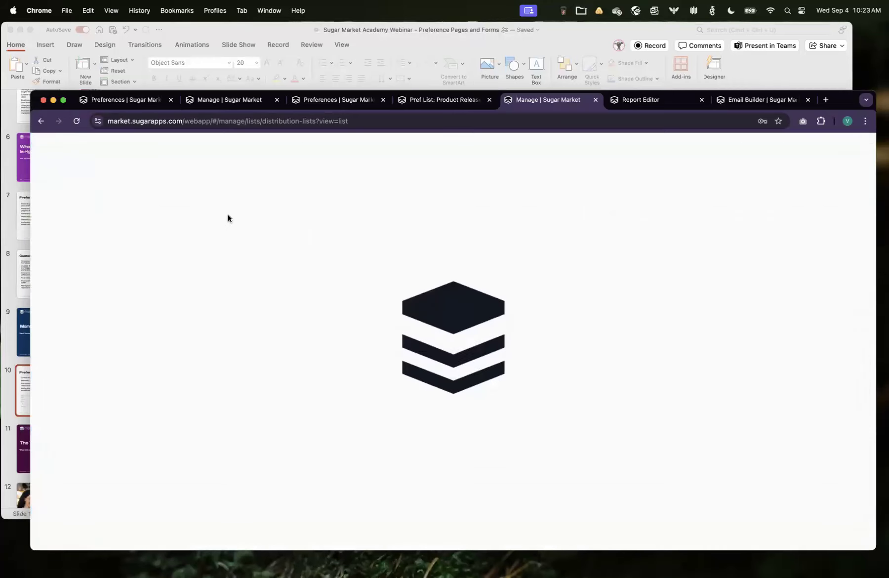
scroll(324, 307, down, 3)
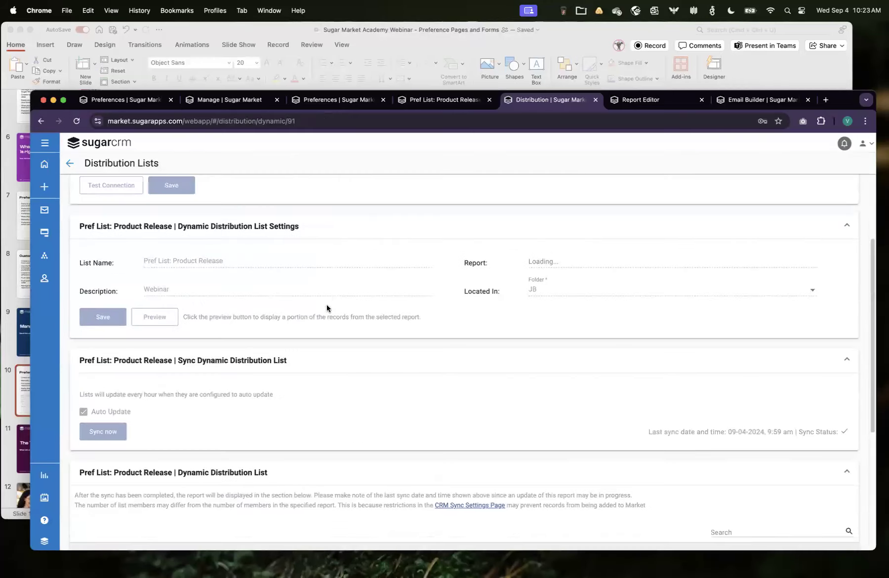
click(439, 100)
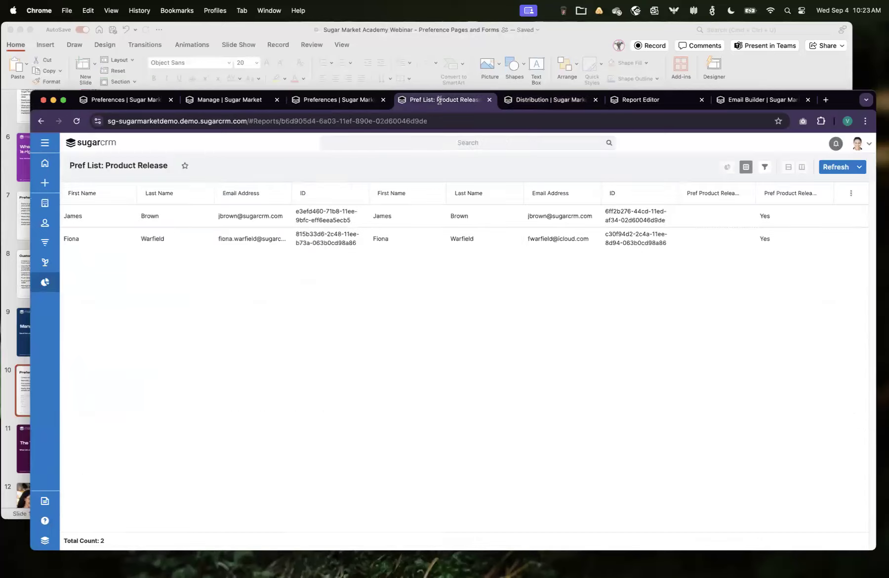
click(530, 100)
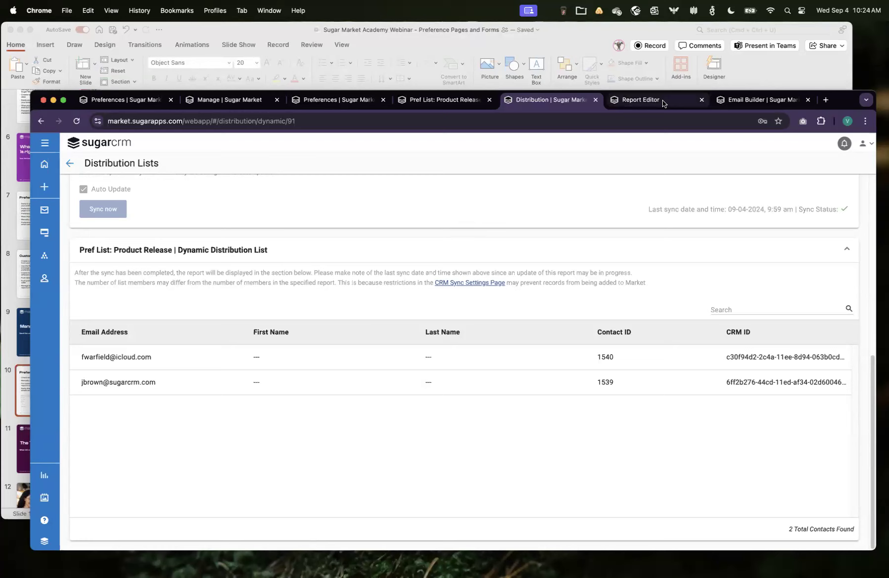
click(595, 99)
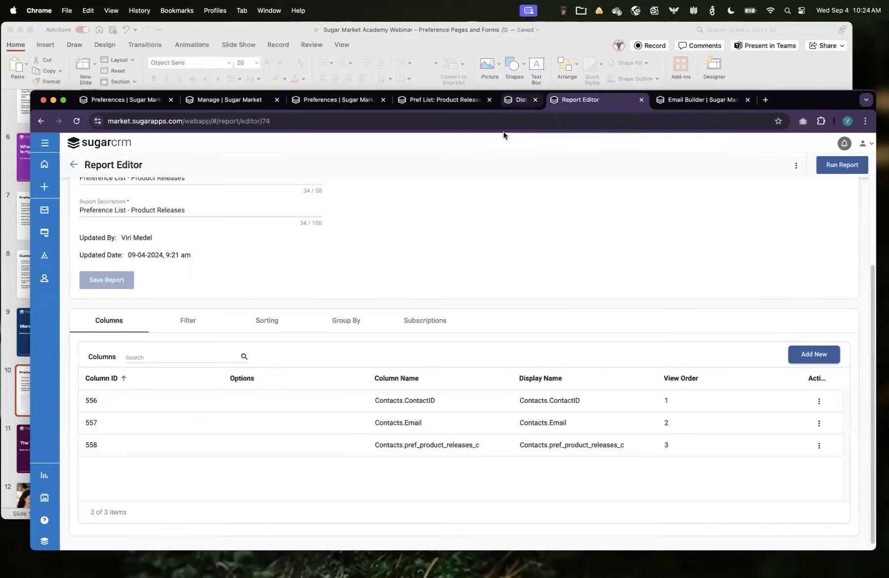
- Review the details, columns and filter conditions of the "Preference List - Product Releases" report in the Report Editor
scroll(154, 320, up, 5)
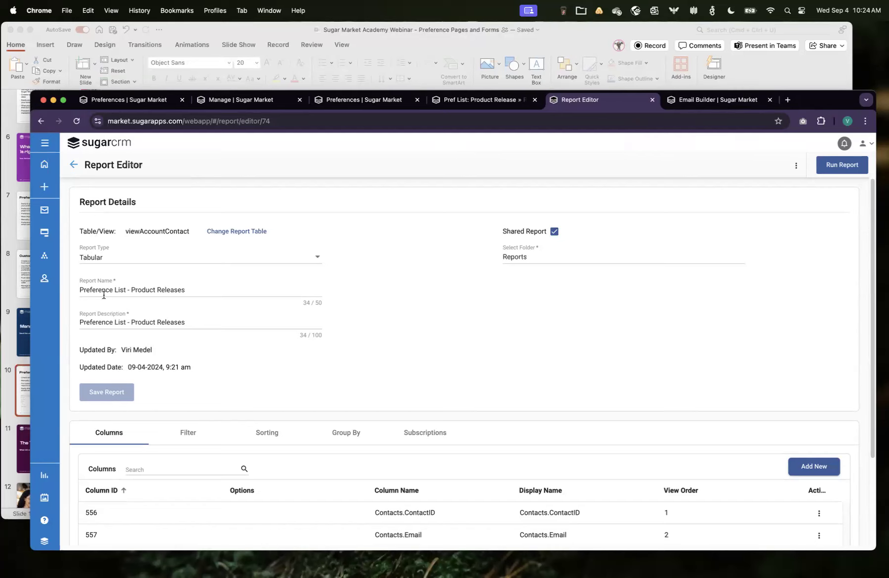
scroll(269, 304, down, 1)
scroll(269, 305, up, 1)
scroll(209, 451, down, 5)
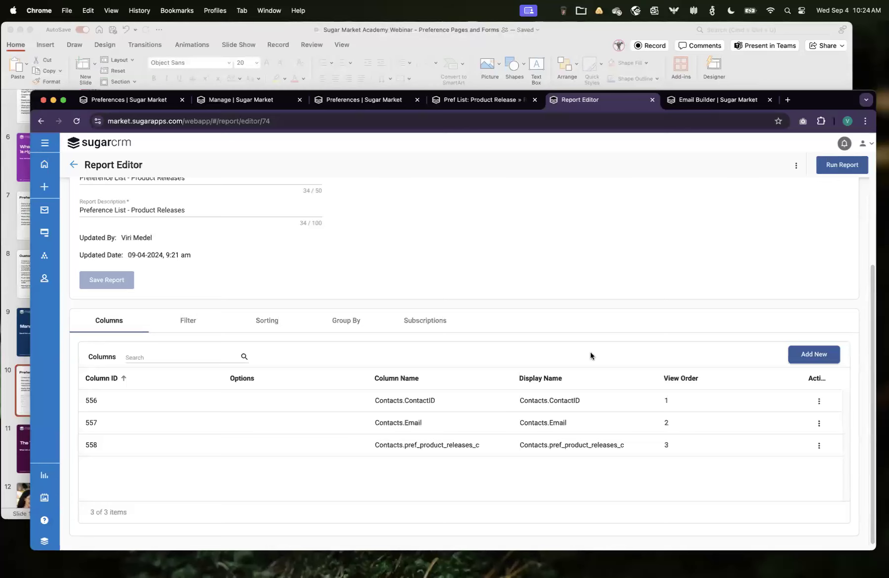
click(181, 322)
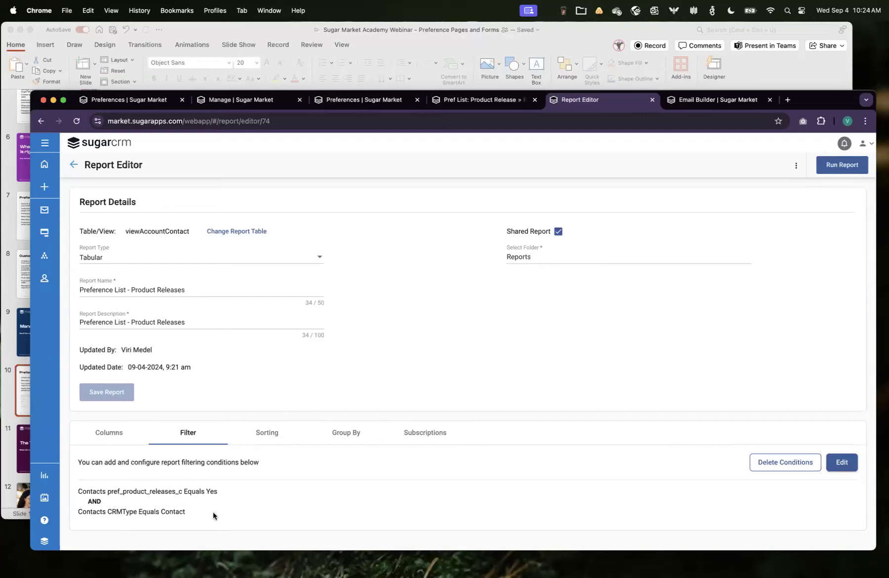
- Run a preview of the "Preference List - Product Releases" report, then close the preview and the Report Editor
click(842, 167)
click(810, 204)
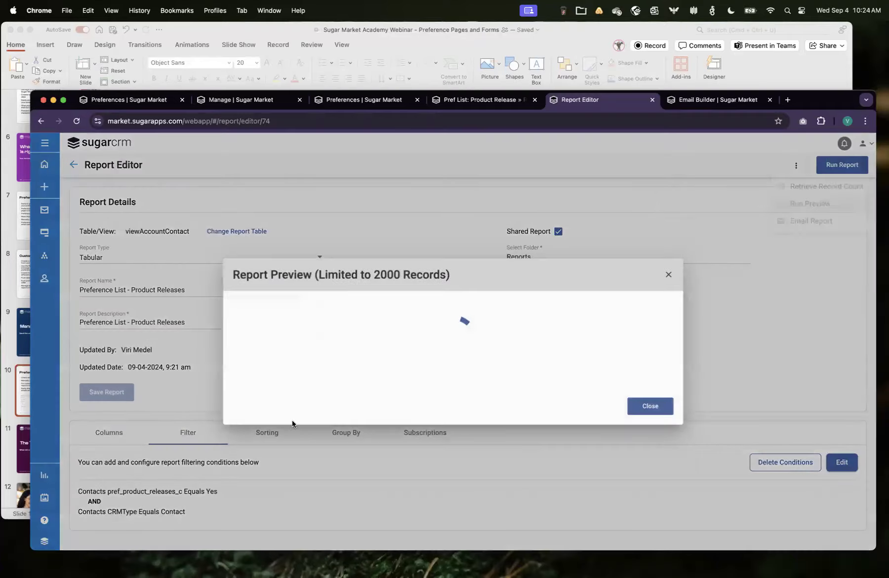
click(660, 420)
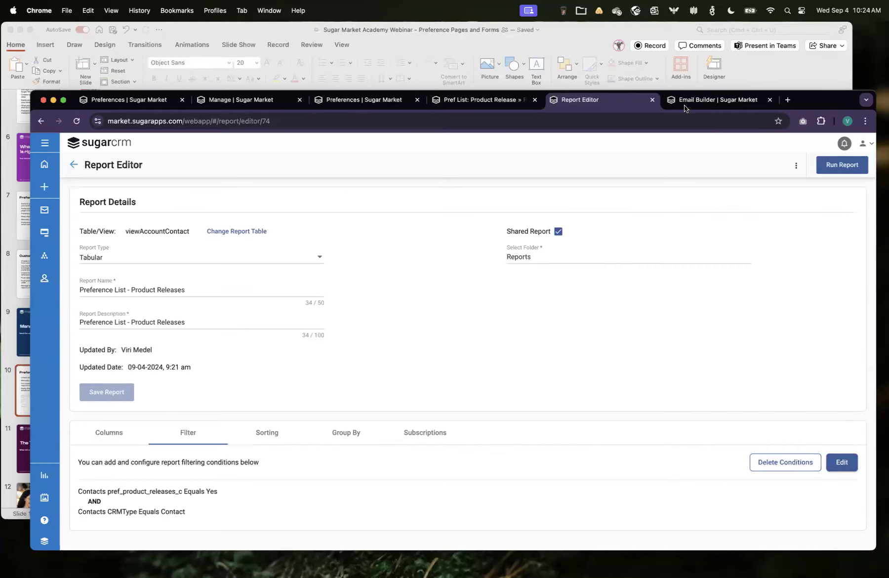
click(651, 100)
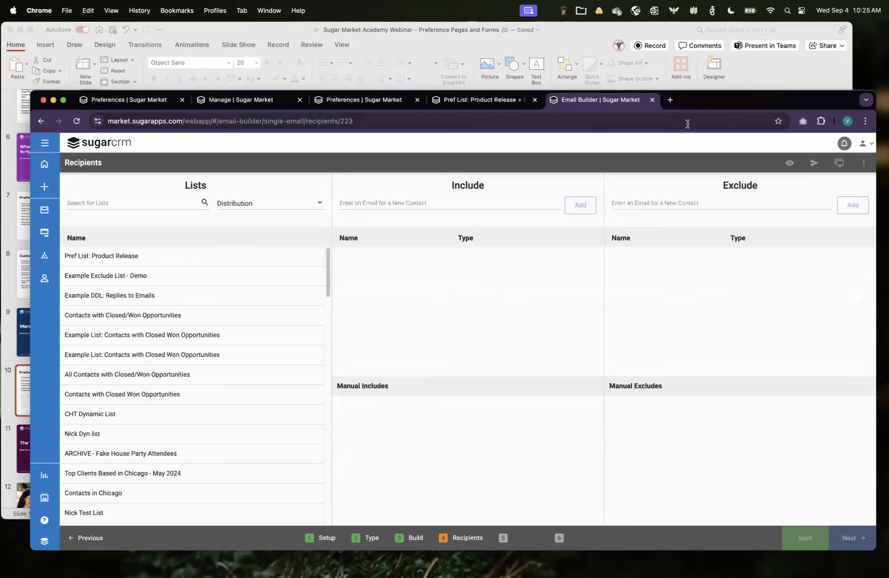
- Reopen the "Webinar - Preference Center Email" draft and include the "Pref List: Product Release" distribution list as recipients
click(44, 212)
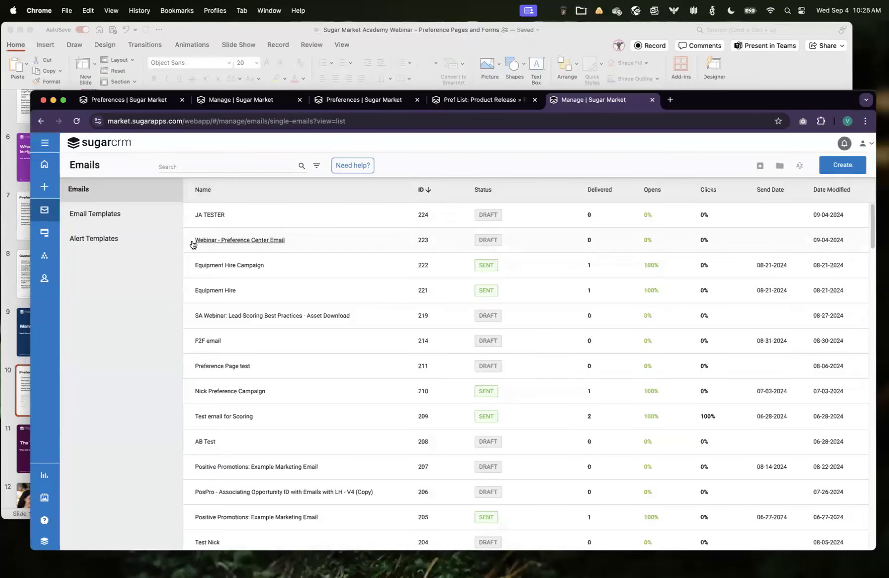
click(241, 243)
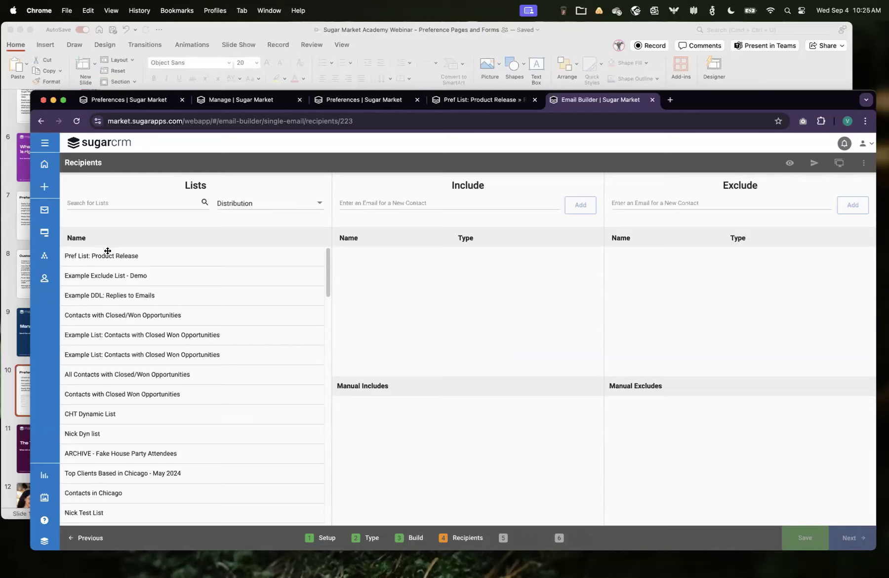
drag(127, 255, 380, 261)
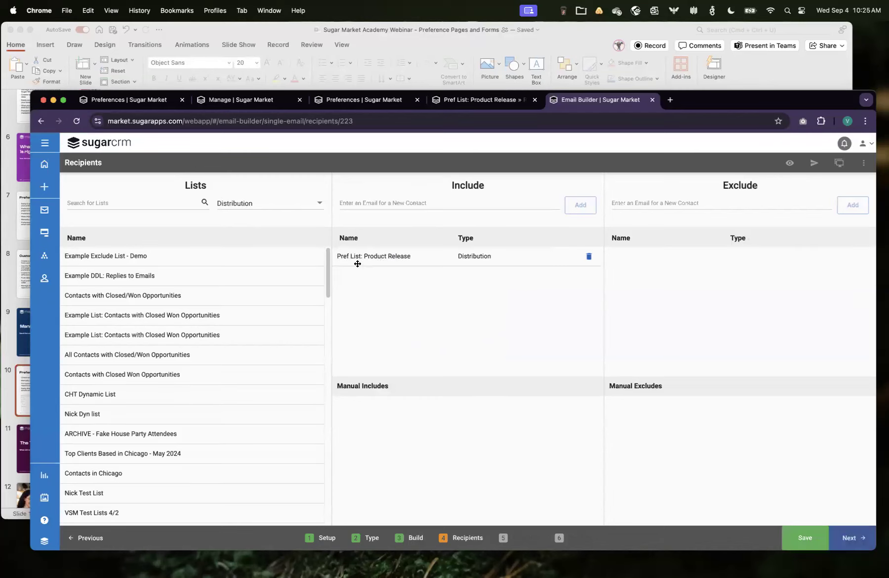
- Show the Preference lists and add "Nick Preference List" to the email's included recipients
click(256, 212)
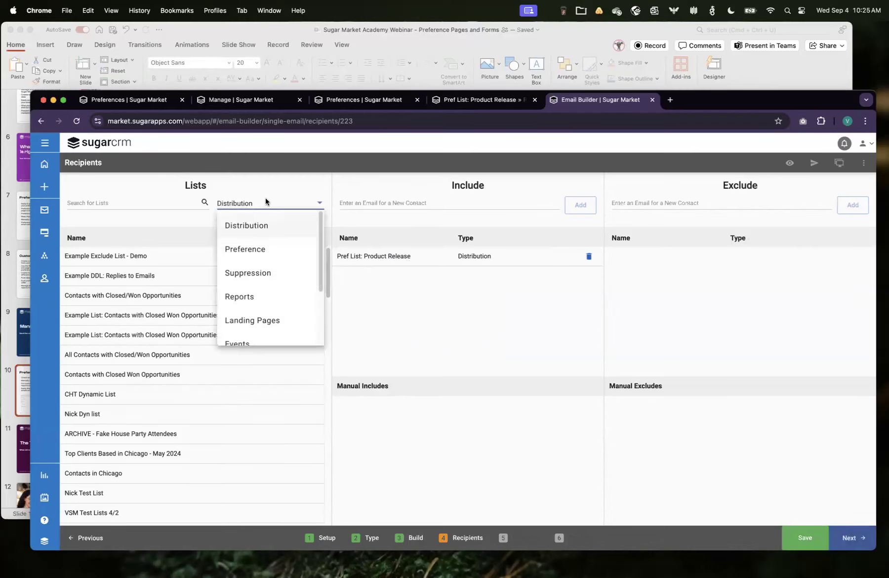
click(254, 250)
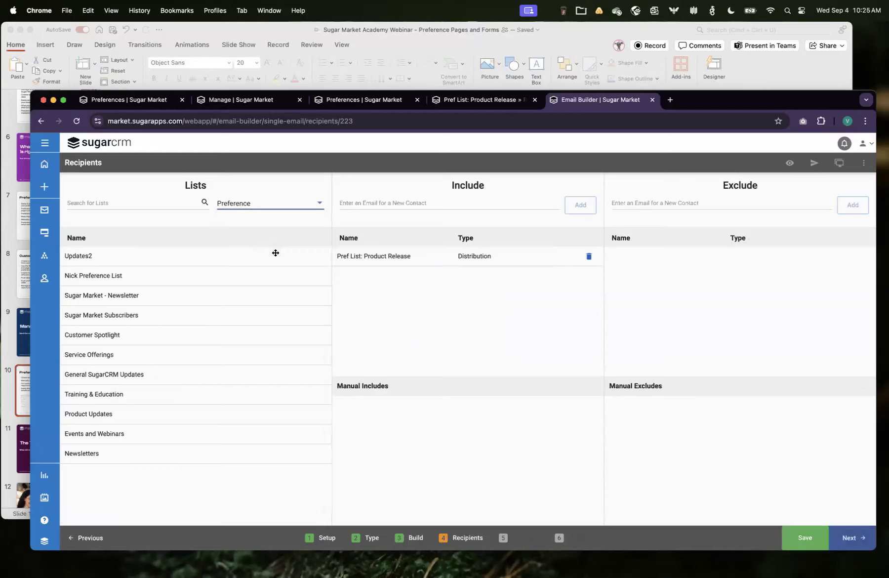
drag(119, 268, 414, 271)
- Include the "Preference List - Product Releases" report as recipients and view the opt-in and opt-out choices for "Nick Preference List"
click(248, 204)
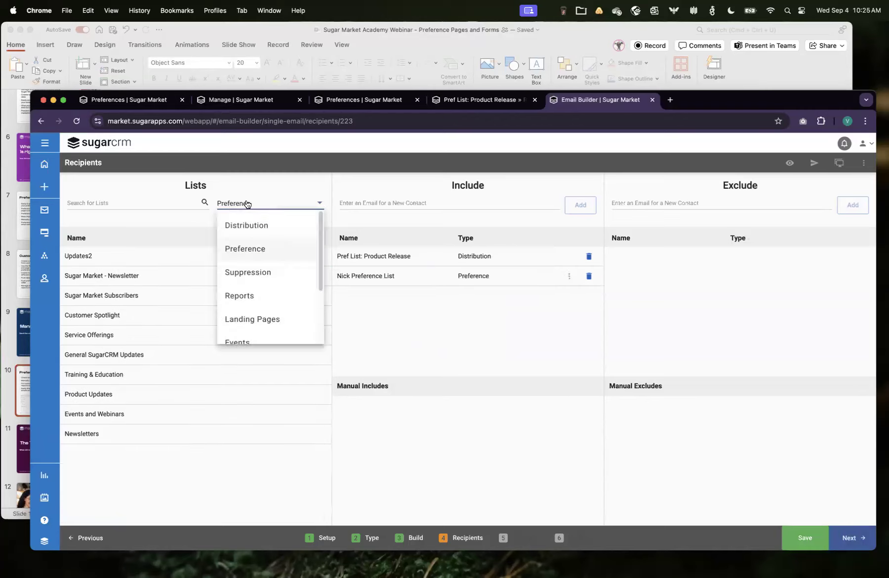
click(242, 298)
drag(125, 255, 464, 315)
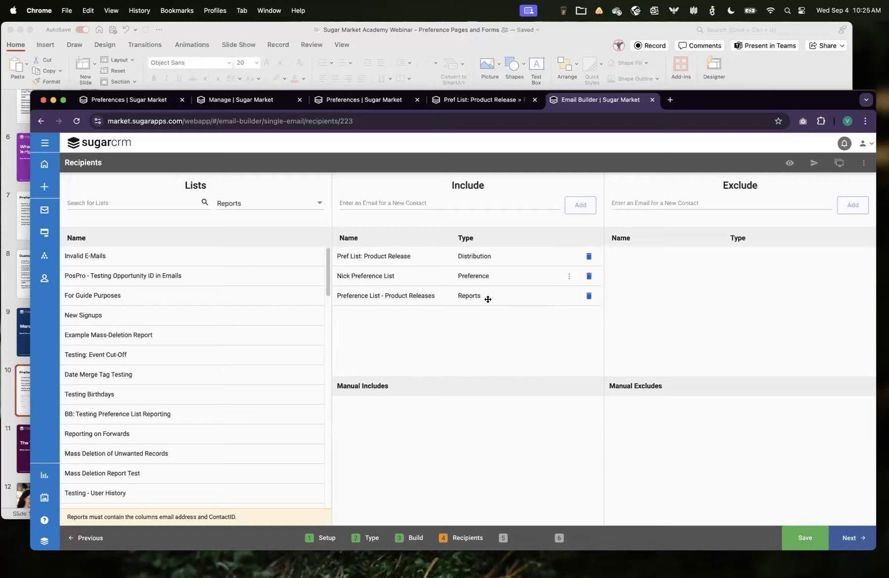
click(576, 278)
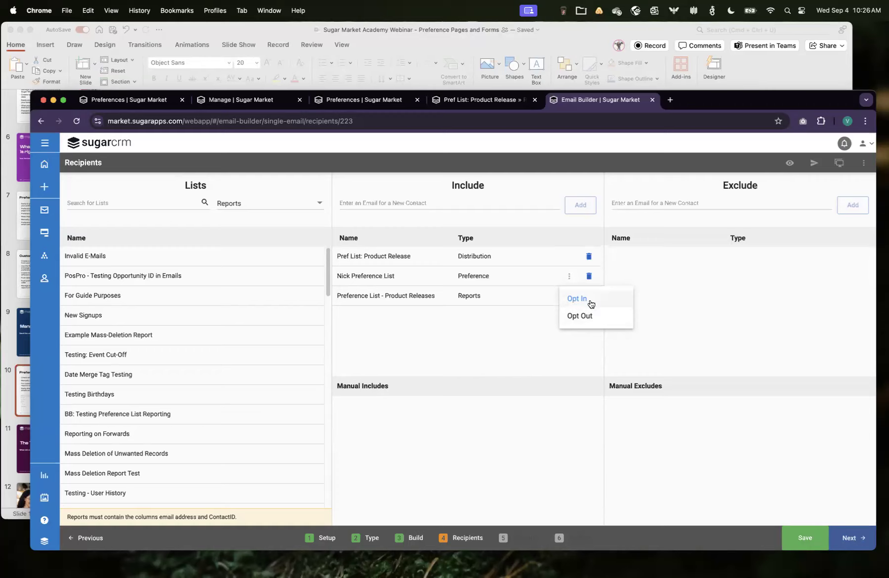
click(445, 331)
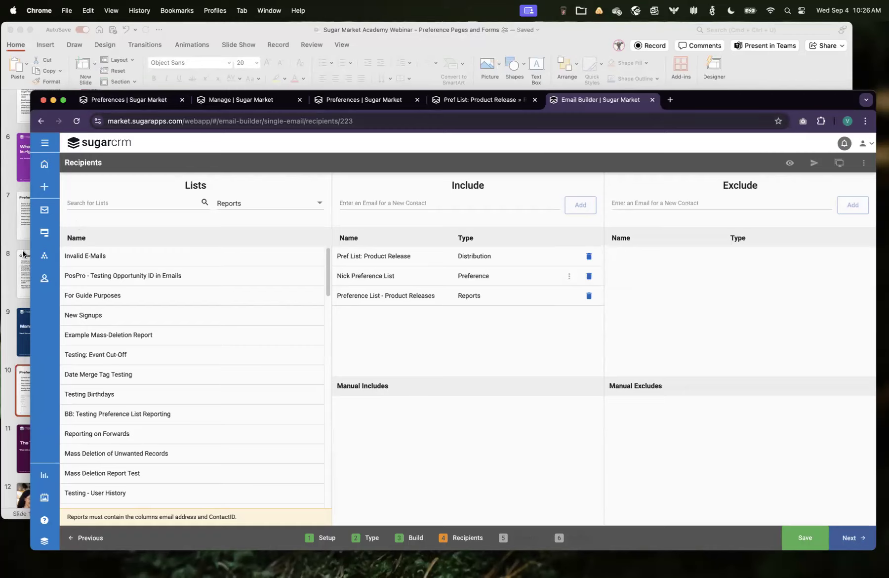
- Open the Nurtures list and bring up the recipient settings of the draft nurture with ID 85
click(44, 255)
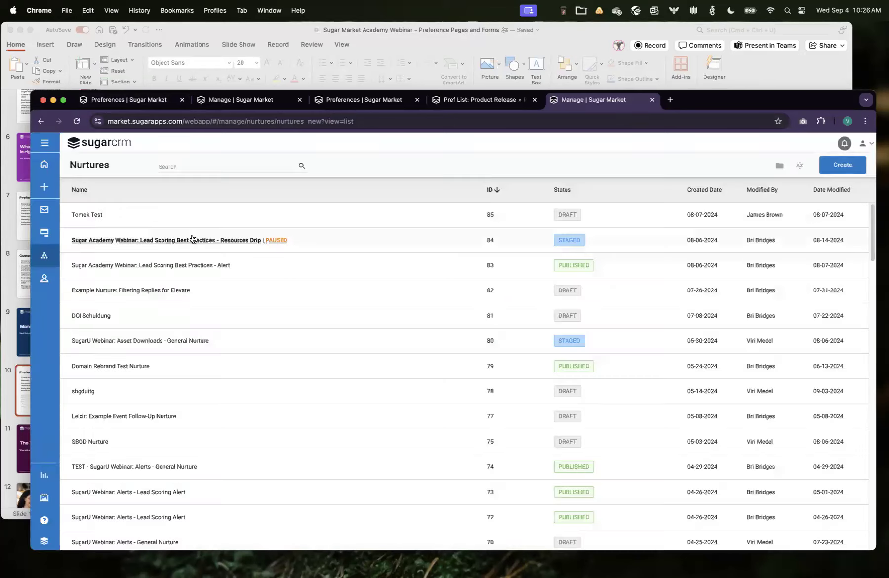
click(121, 269)
click(41, 121)
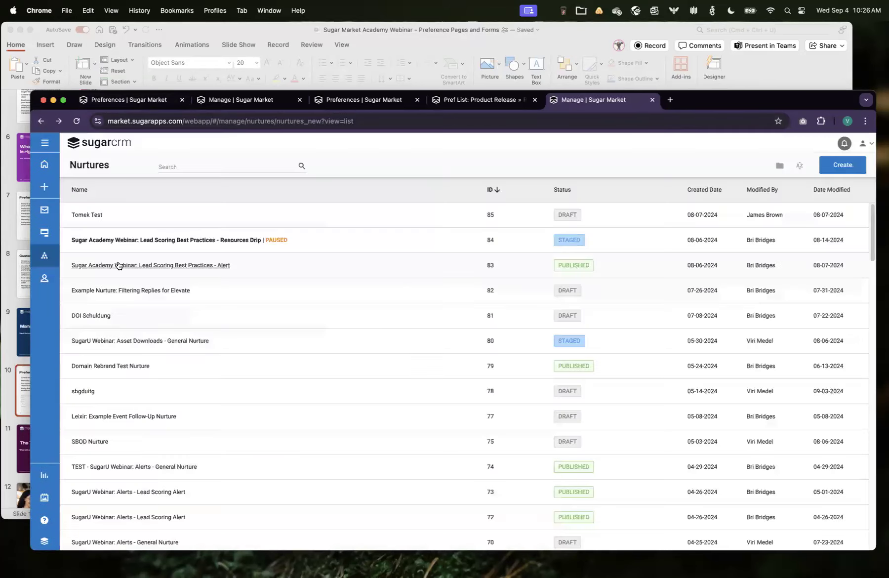
click(88, 215)
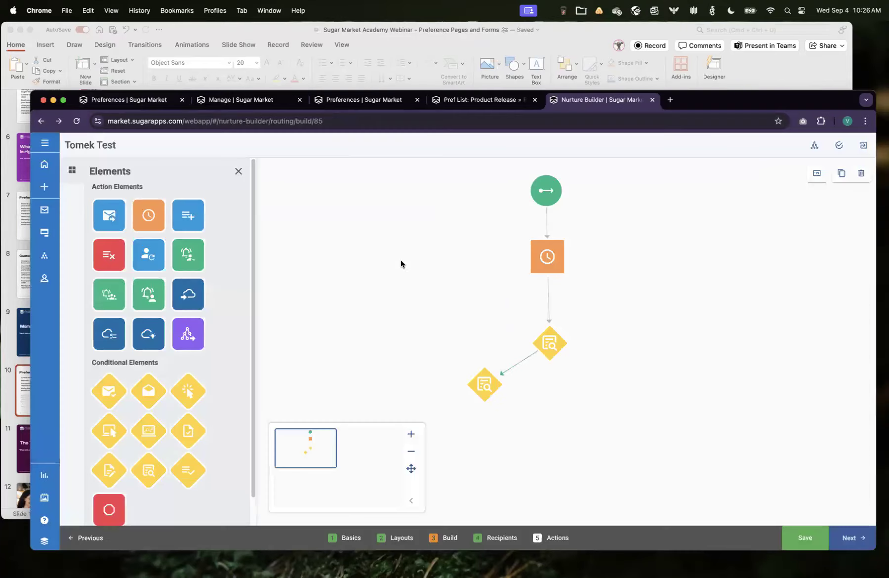
click(509, 538)
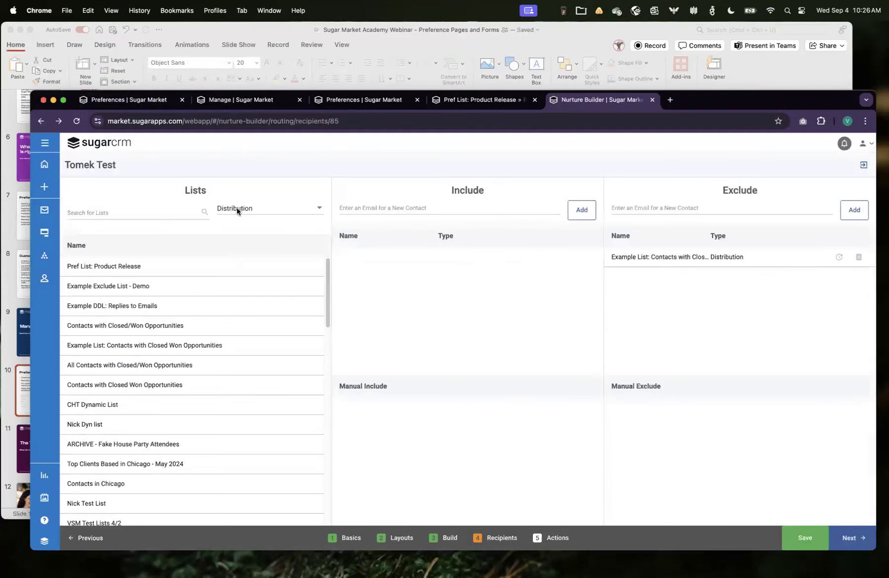
- Include the "Pref List: Product Release" distribution list and the "Updates2" preference list as the nurture's recipients
drag(119, 265, 444, 257)
click(296, 208)
click(282, 254)
drag(93, 265, 415, 280)
- Show the Report lists and include the "Preference List - Product Releases" report as nurture recipients
click(272, 207)
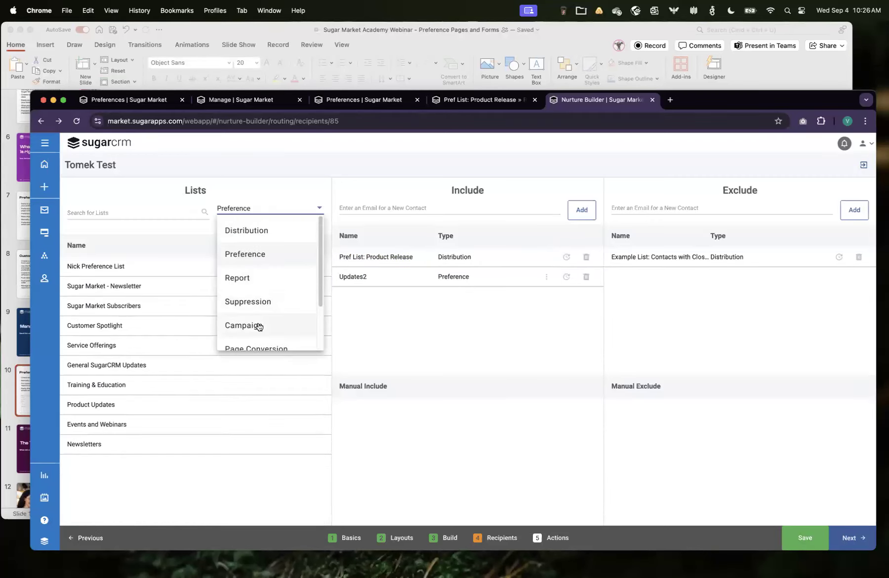
click(254, 281)
drag(139, 266, 463, 296)
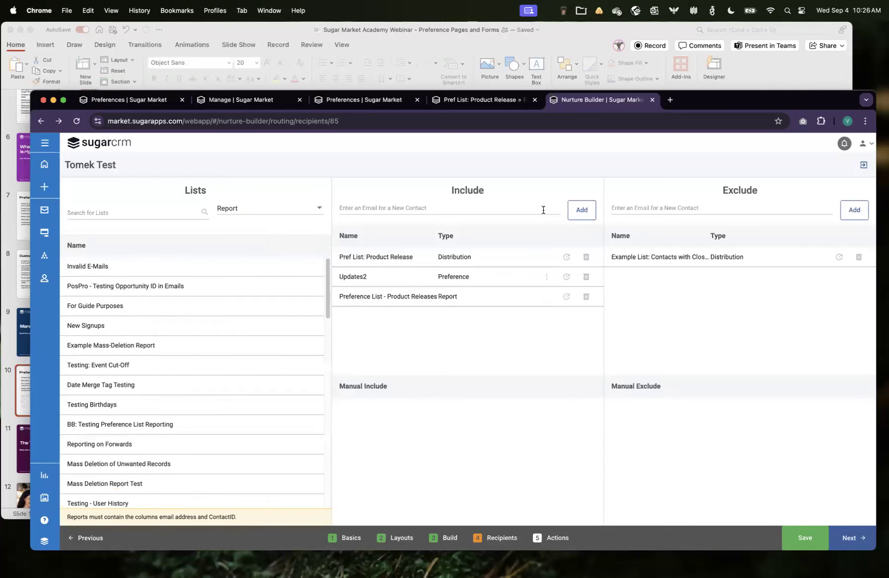
- View the update frequency choices of the three included recipient sources and the opt-in and opt-out choices for "Updates2"
click(566, 257)
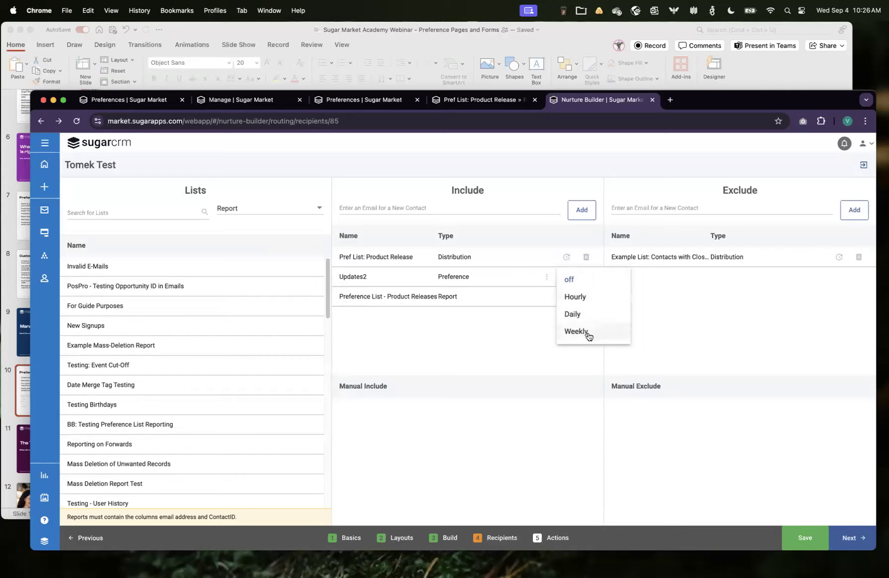
click(493, 330)
click(566, 277)
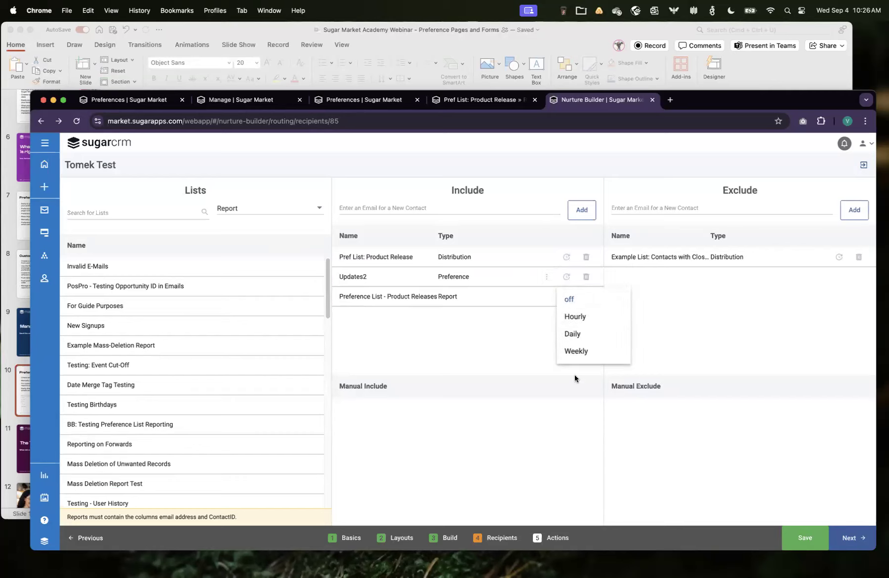
click(568, 352)
click(569, 298)
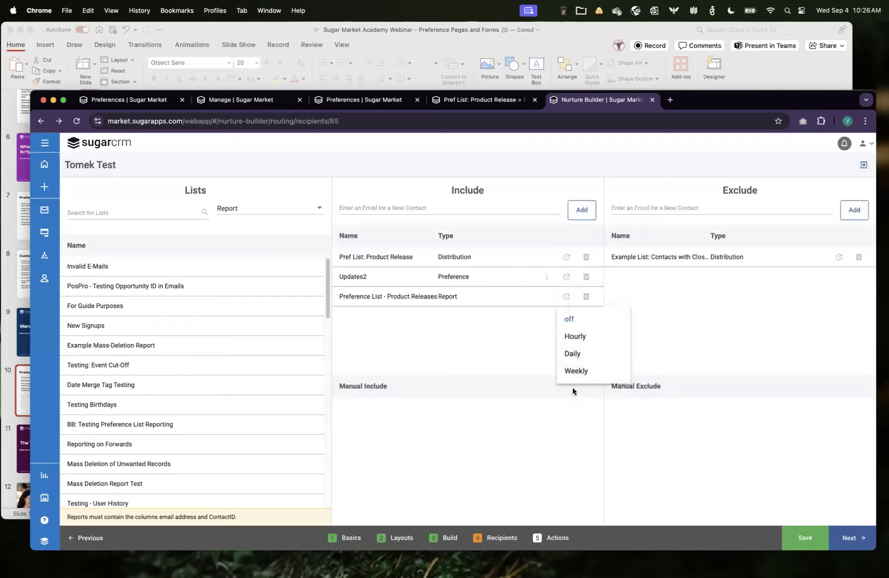
click(513, 341)
click(546, 277)
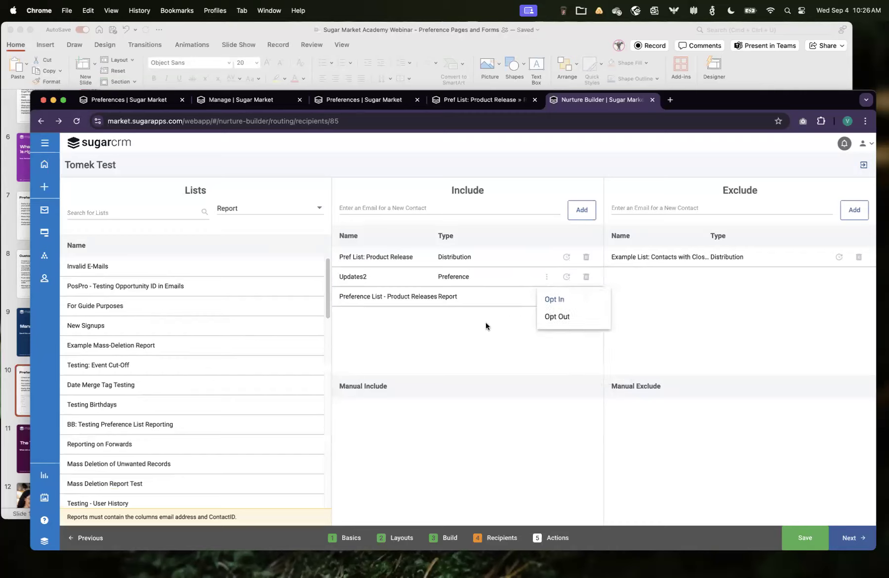
click(500, 350)
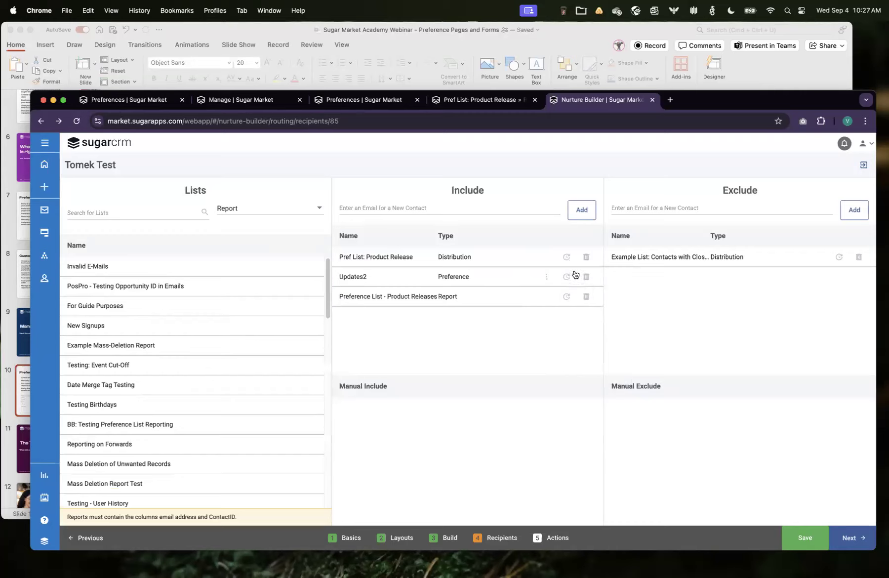
- Set the update frequency of the included "Pref List: Product Release" list to Hourly
click(566, 276)
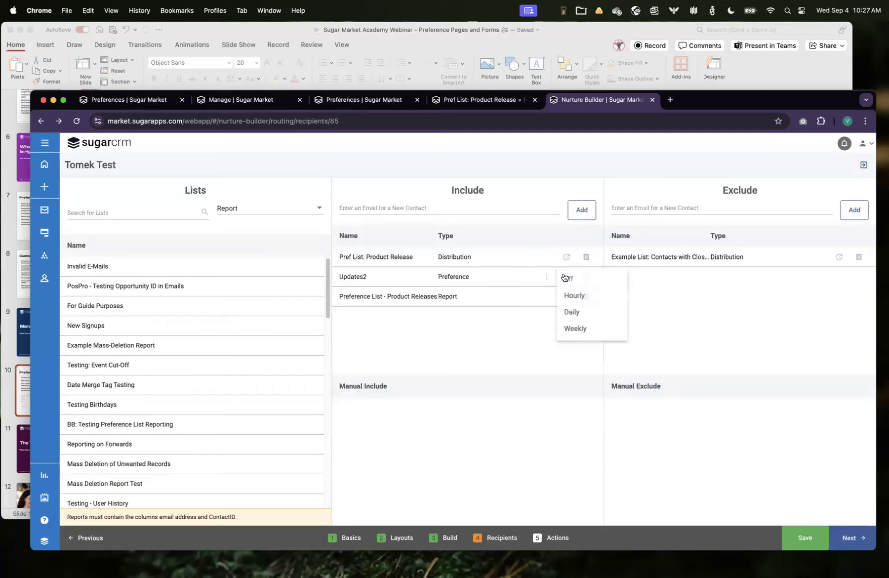
click(578, 297)
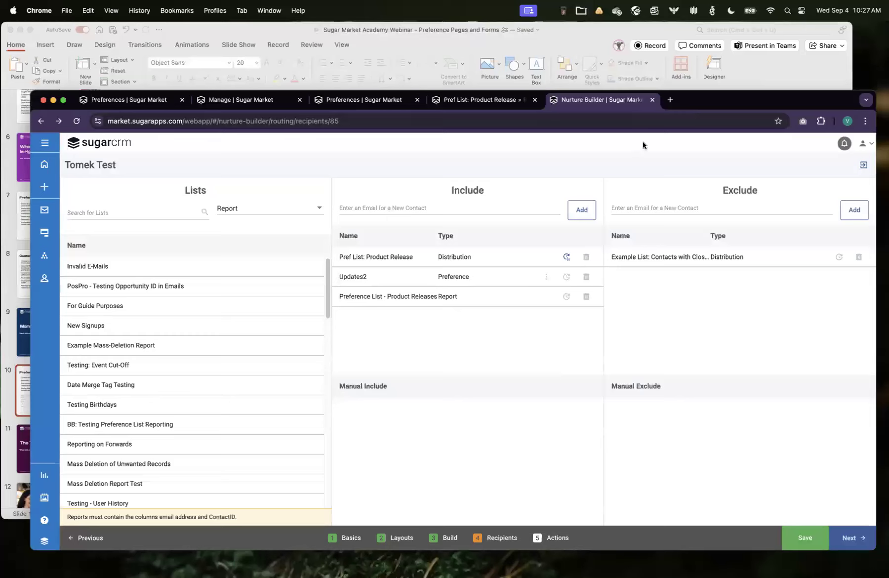
- Close the Nurture Builder page and switch to the PowerPoint presentation
click(653, 99)
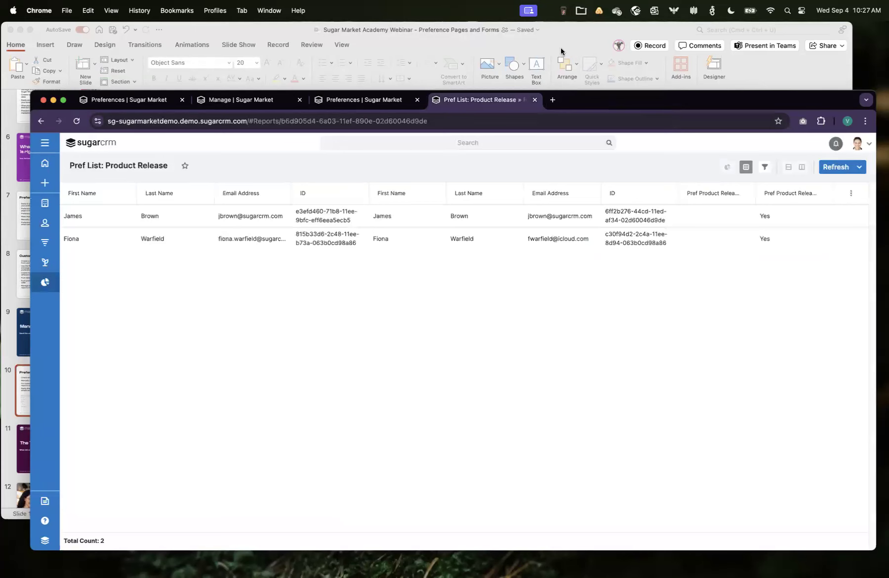
click(561, 48)
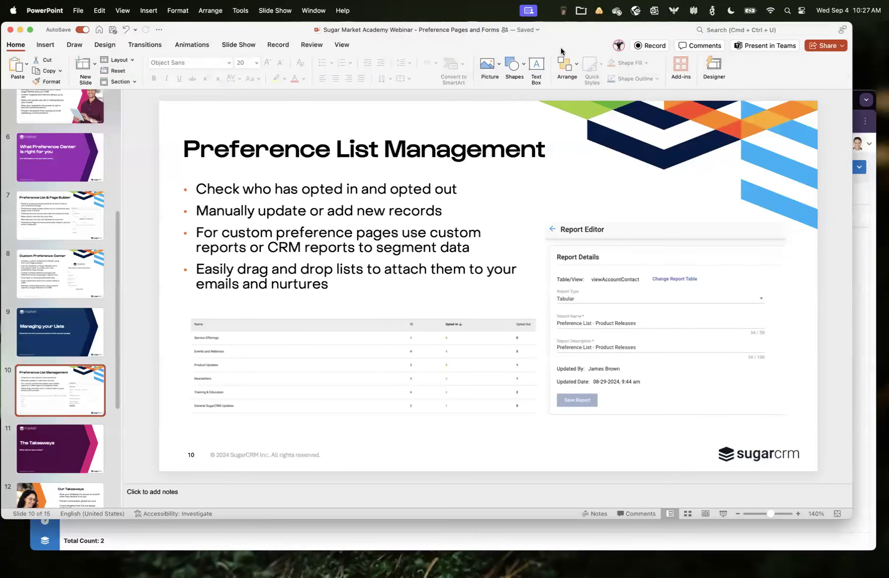